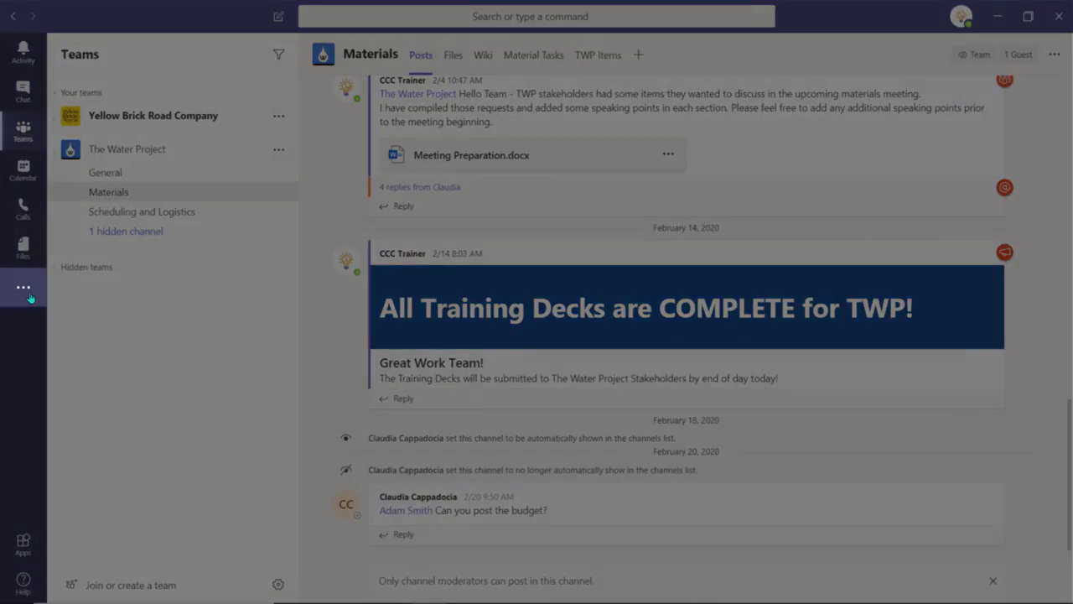
Pin the OneNote app to the app bar and dismiss the list of additional apps.
click(27, 295)
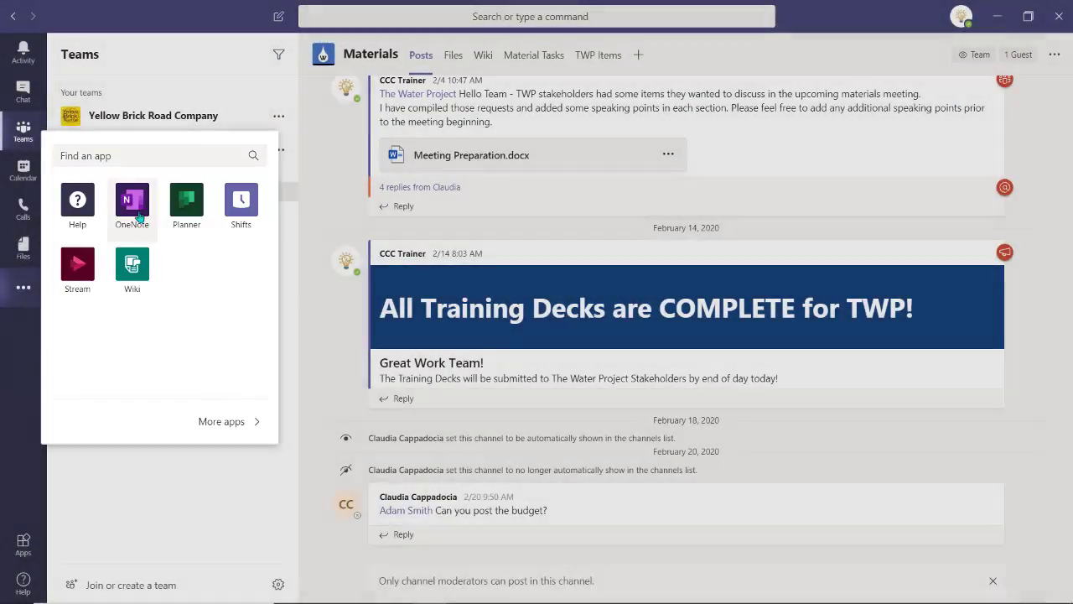
right_click(139, 218)
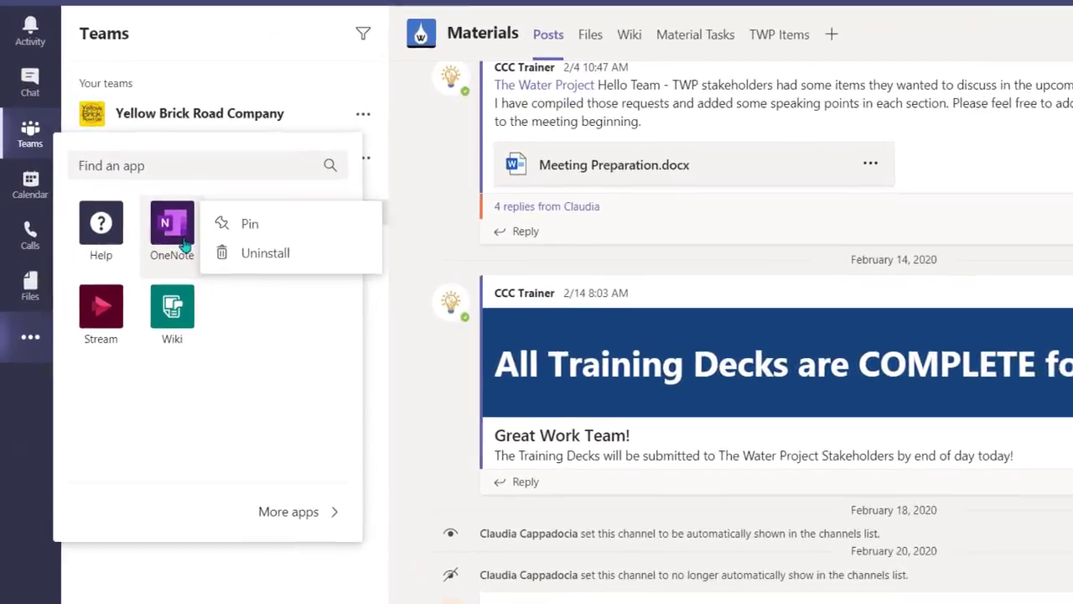
click(191, 205)
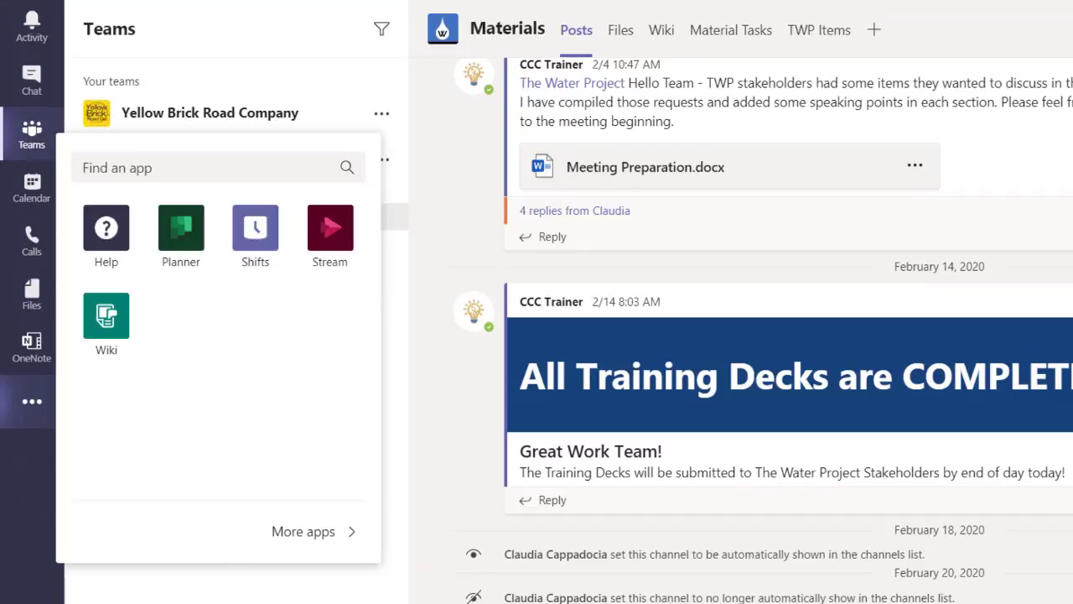
key(Escape)
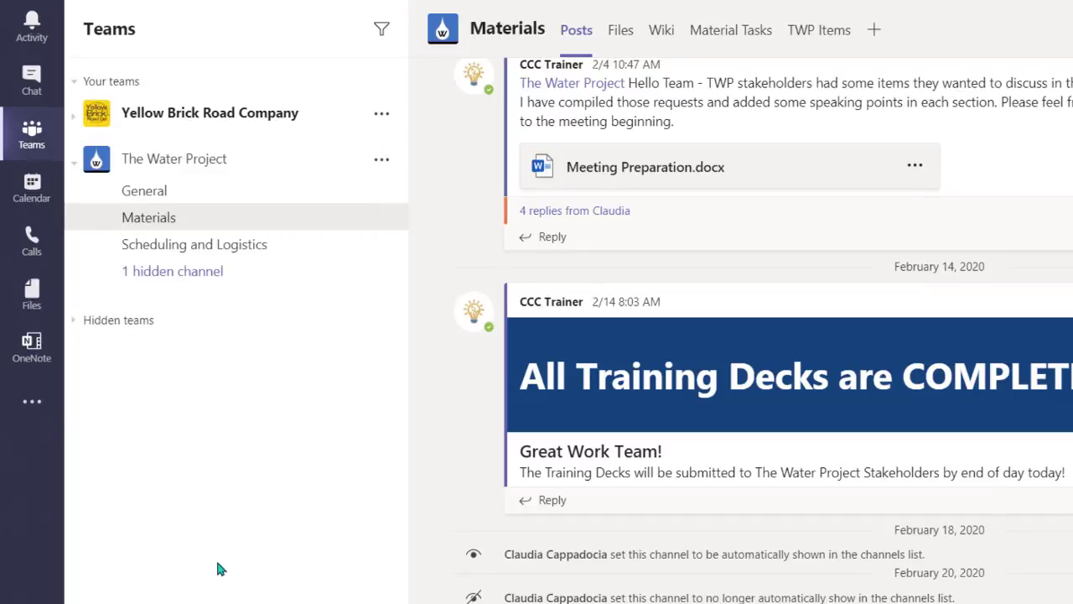
Unpin Calls from the app bar and look it up among the additional apps.
right_click(32, 241)
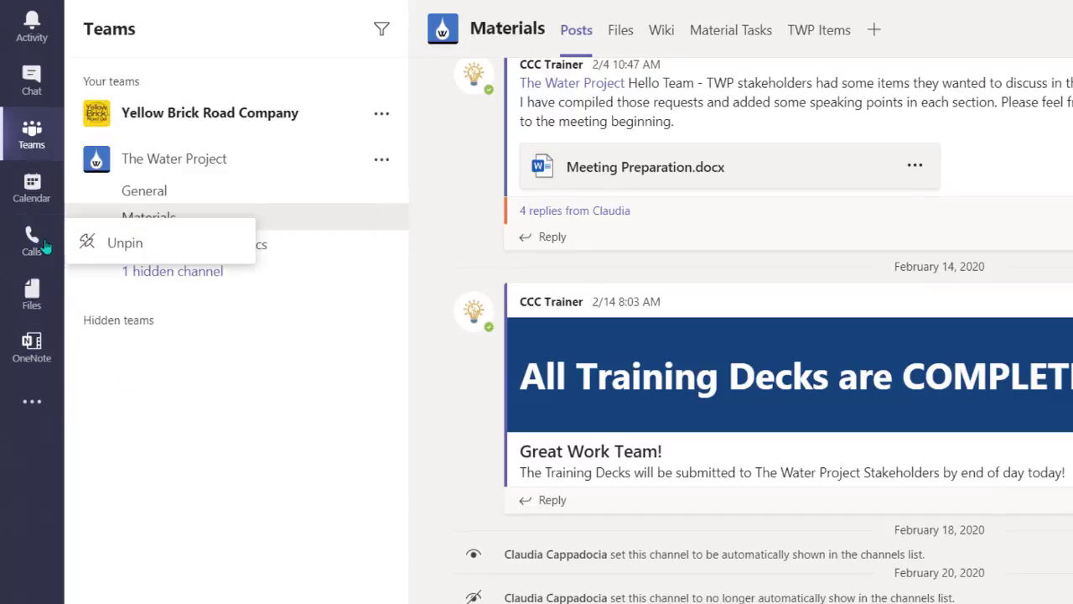
click(107, 243)
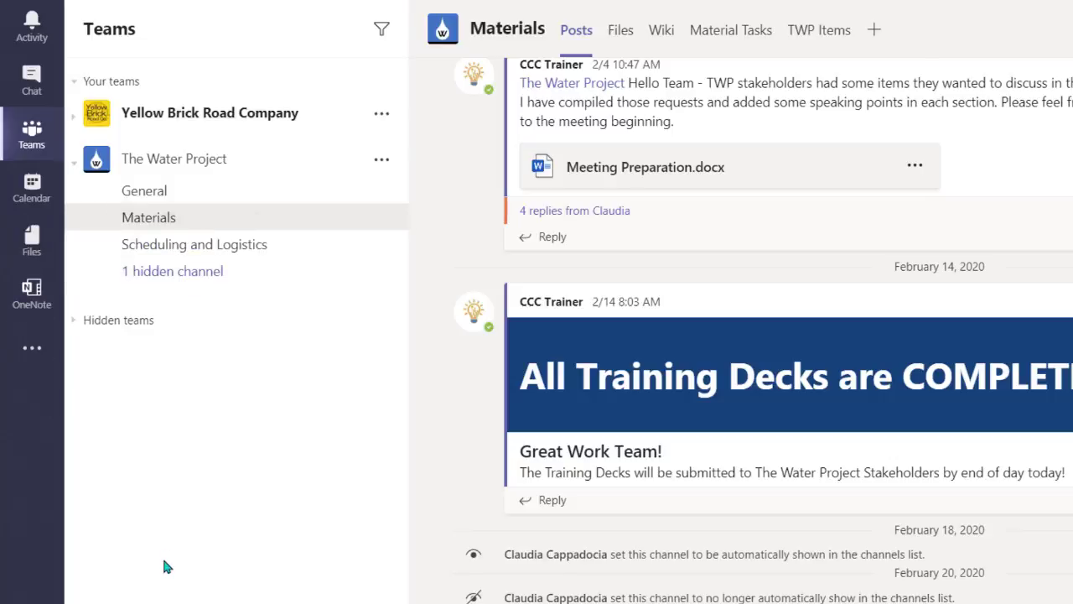
click(50, 366)
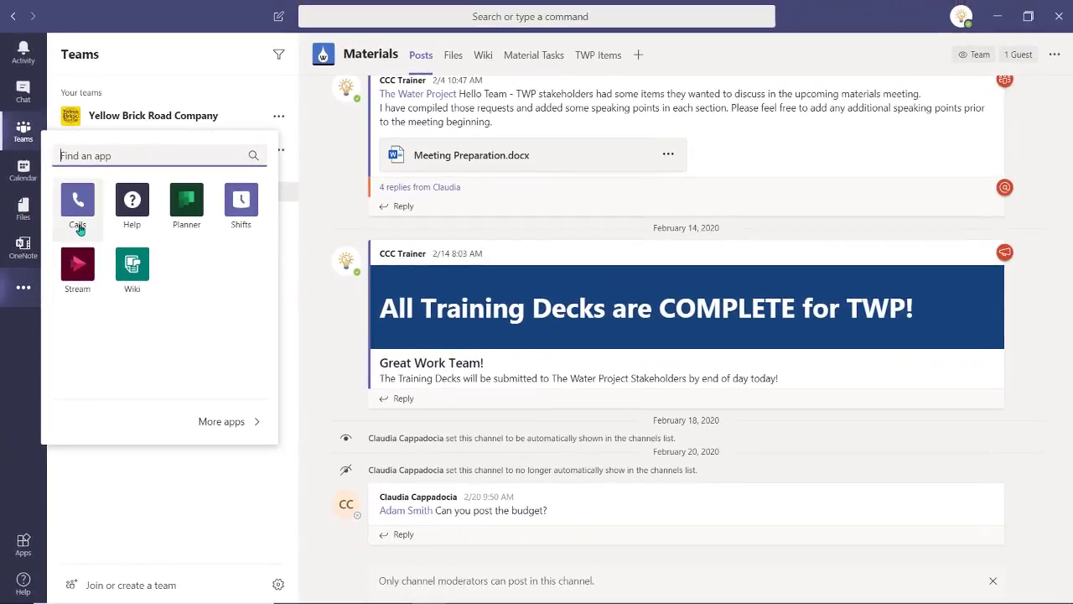
click(167, 500)
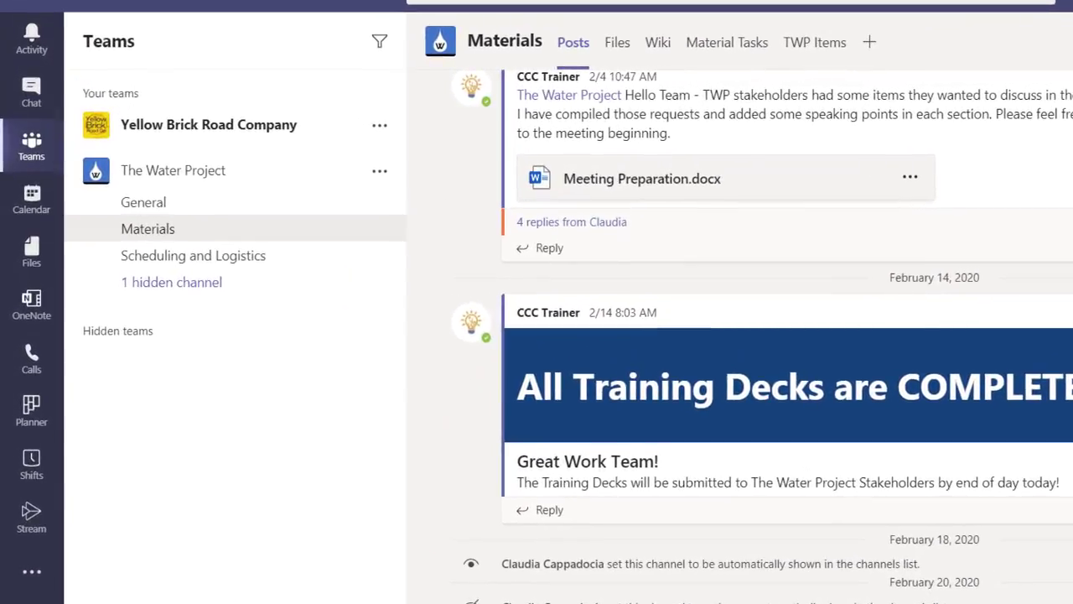
Reorder the app bar so OneNote sits below Planner, Teams is first and Chat is above Activity.
drag(32, 303, 32, 416)
drag(31, 144, 32, 16)
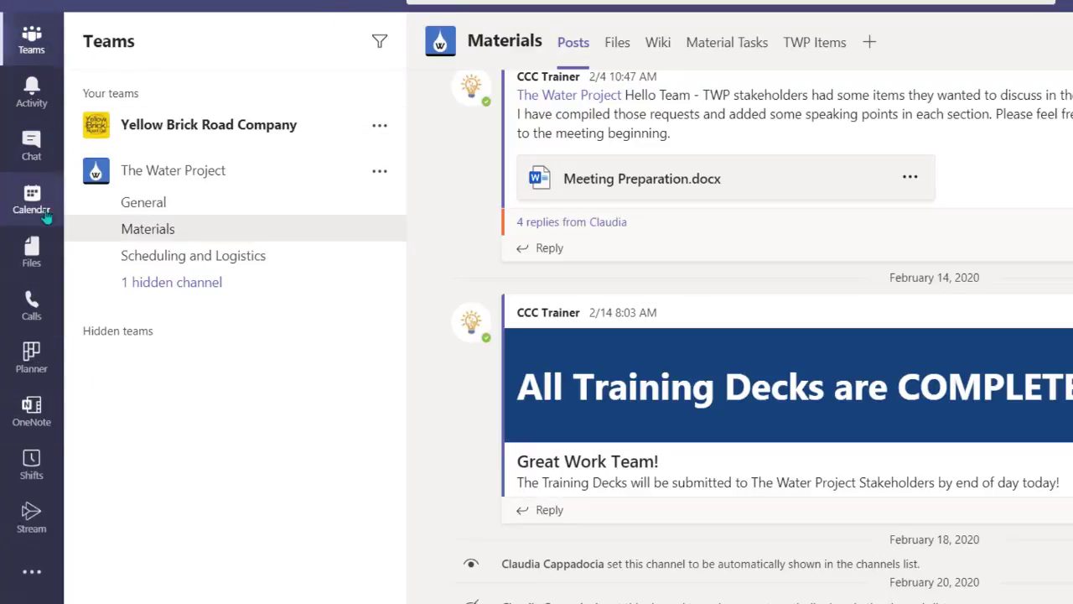
drag(31, 144, 31, 92)
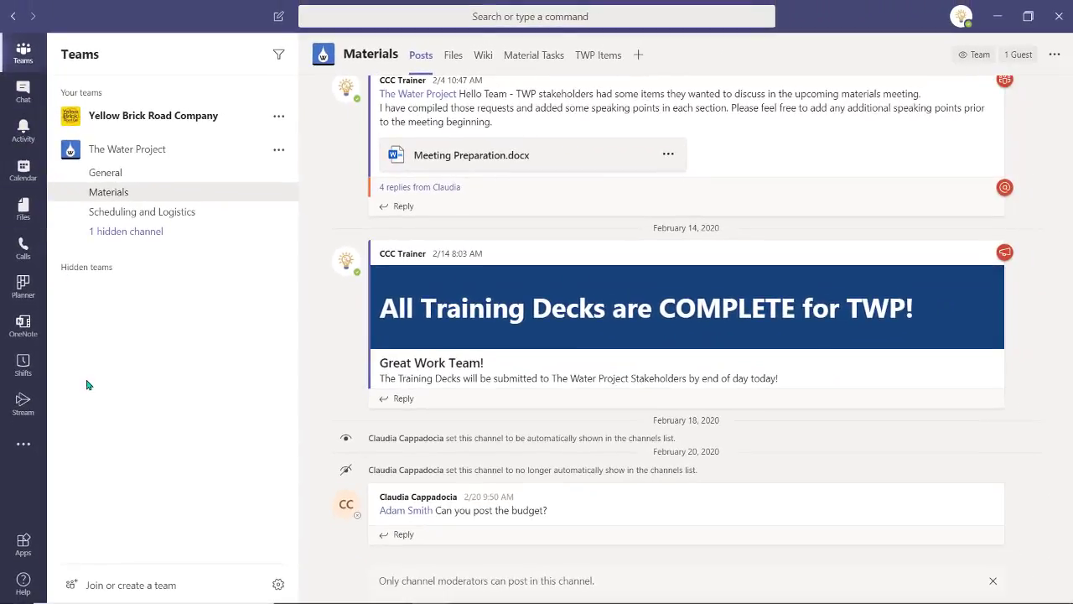
Switch through the first four app bar entries in order: Teams, Chat, Activity and Calendar.
key(ctrl+1)
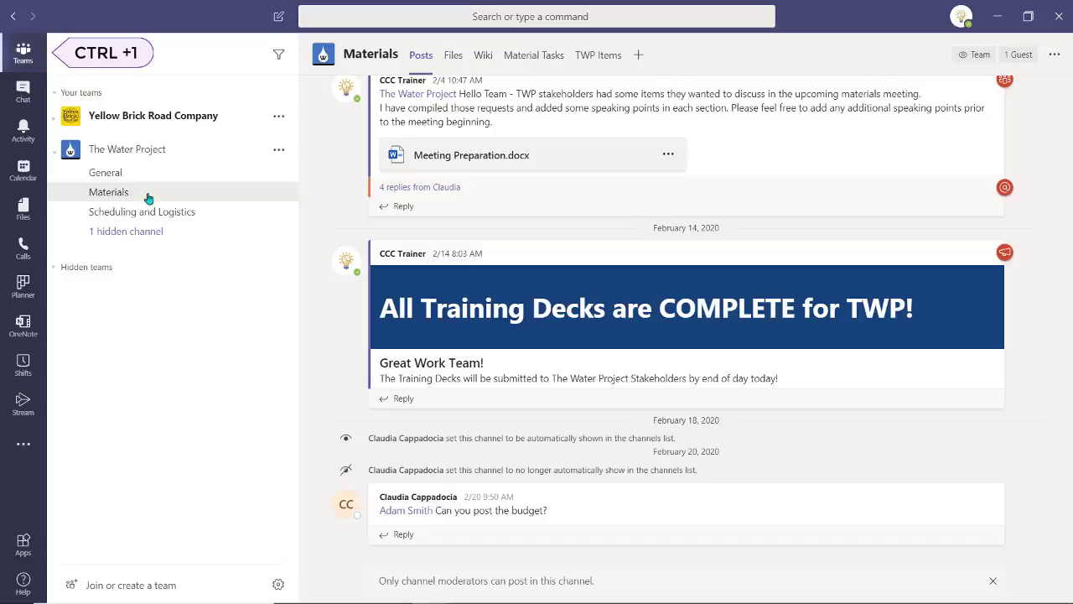
key(ctrl+2)
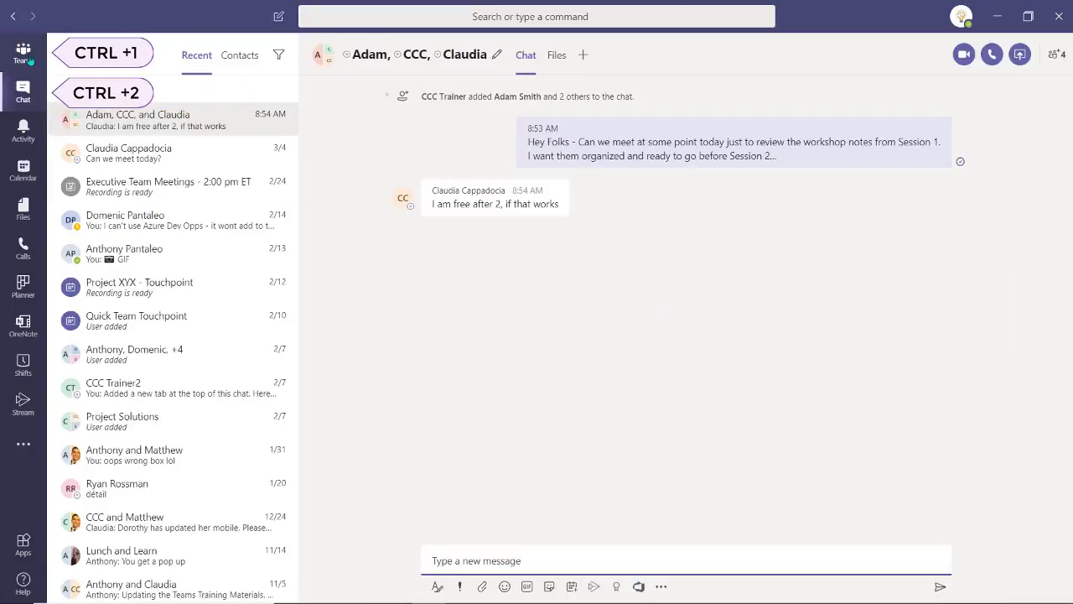
key(ctrl+3)
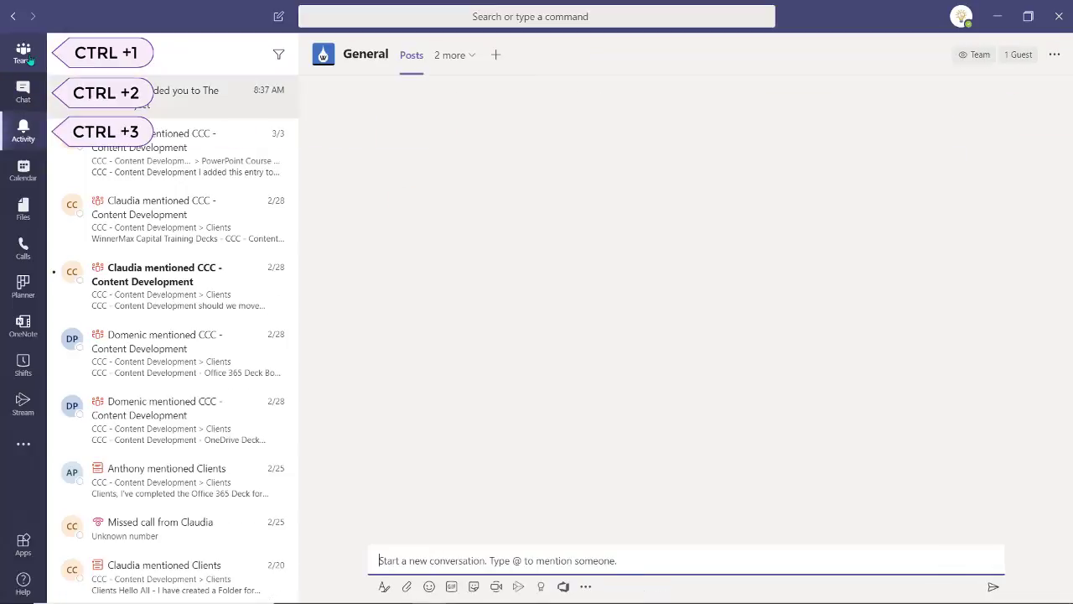
key(ctrl+4)
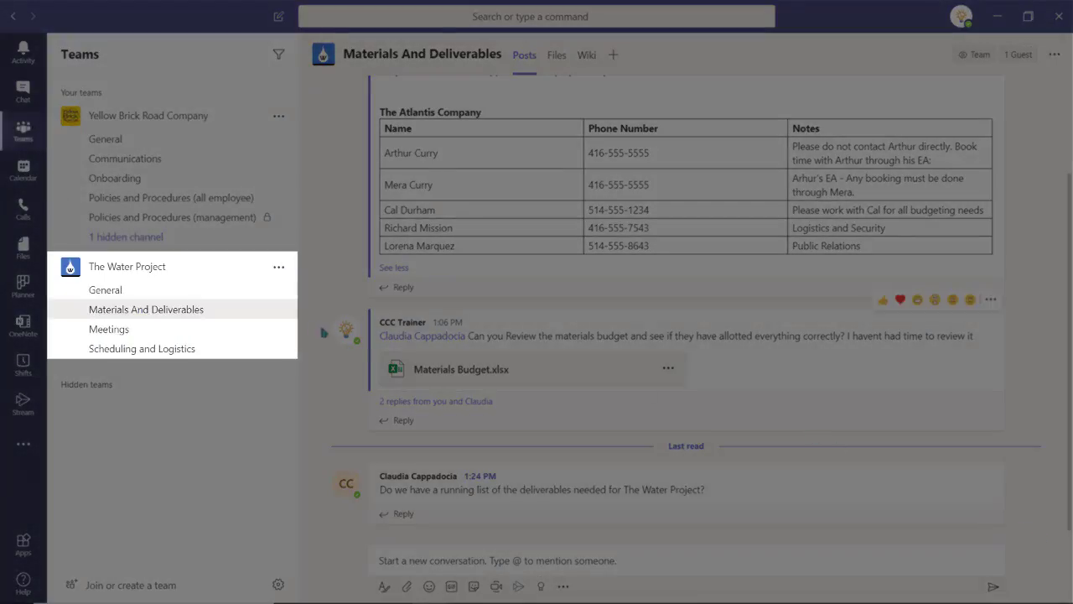
Set the Materials And Deliverables channel's new post notifications to Only show in feed, include all replies, and save.
click(285, 310)
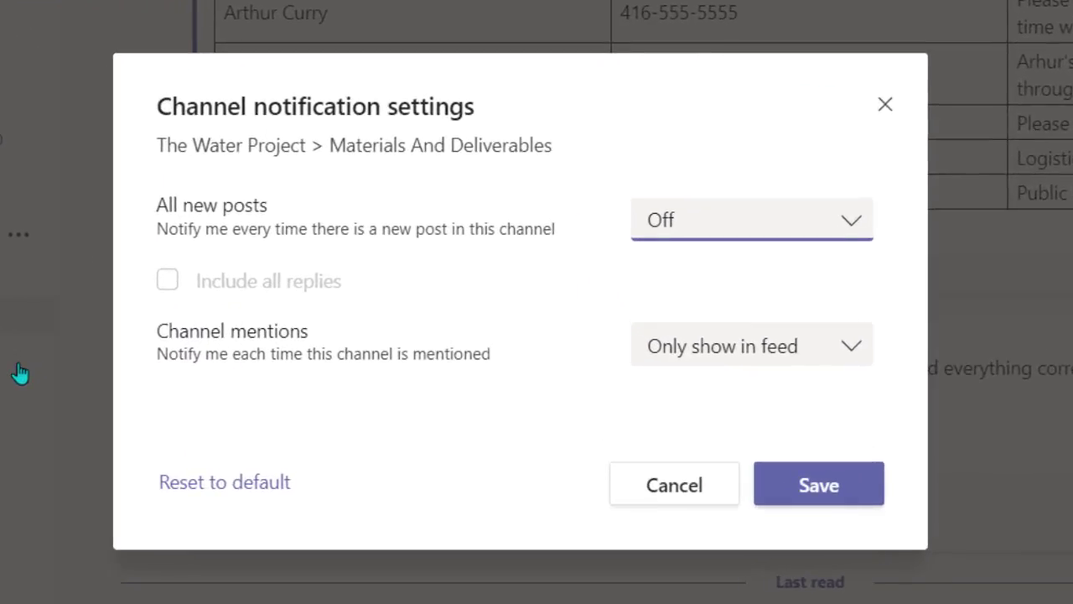
click(806, 231)
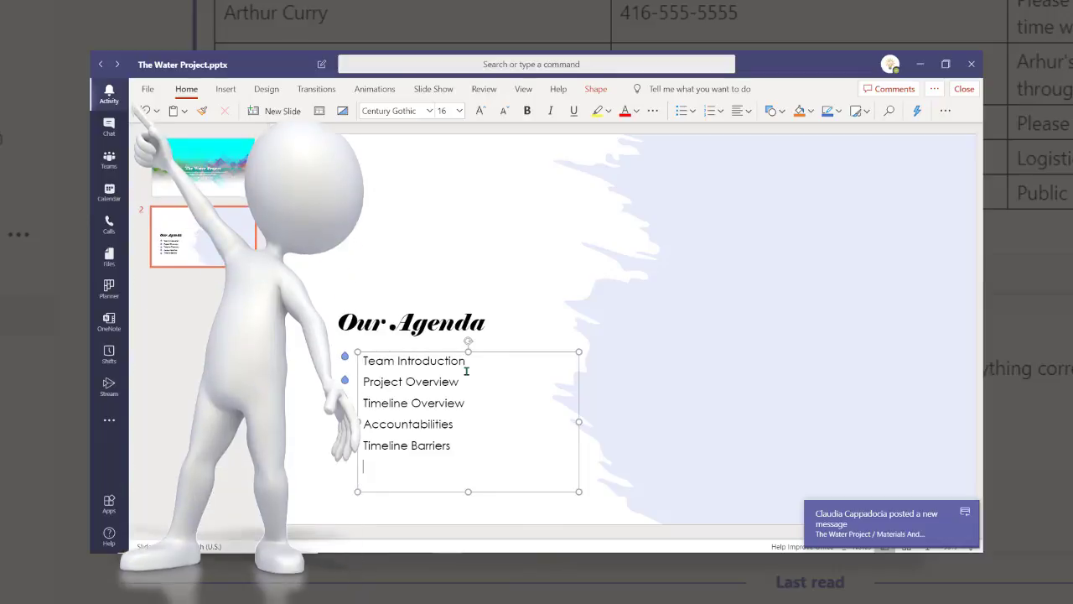
text(Open)
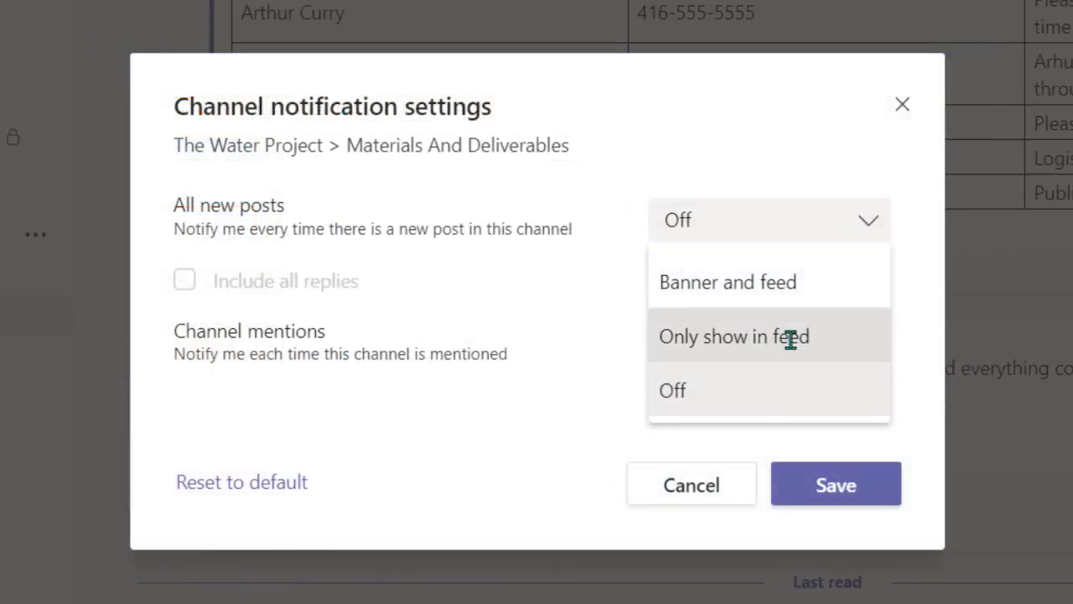
click(791, 338)
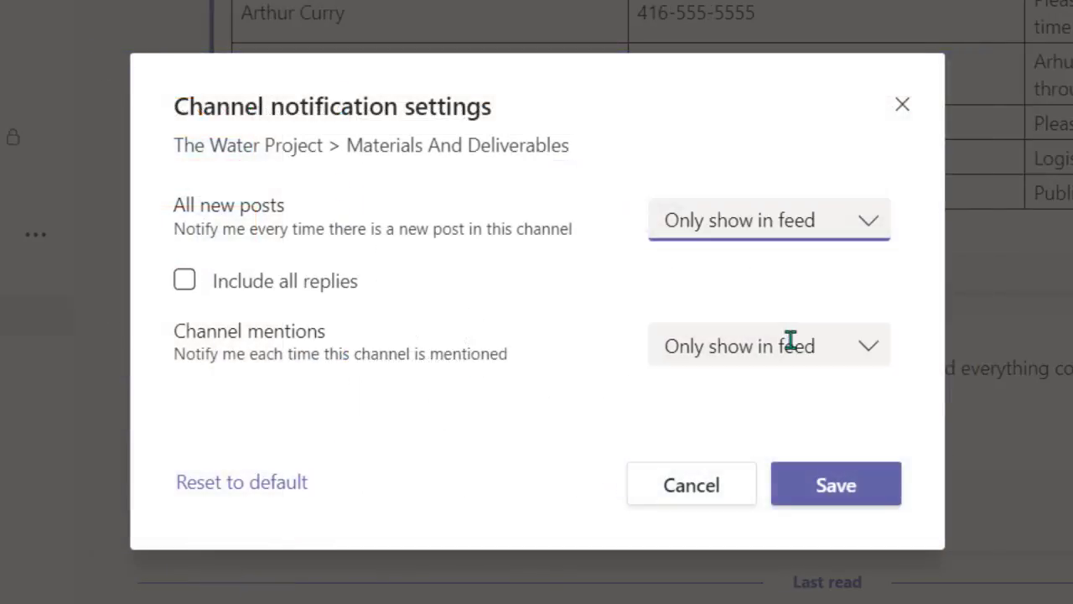
click(183, 293)
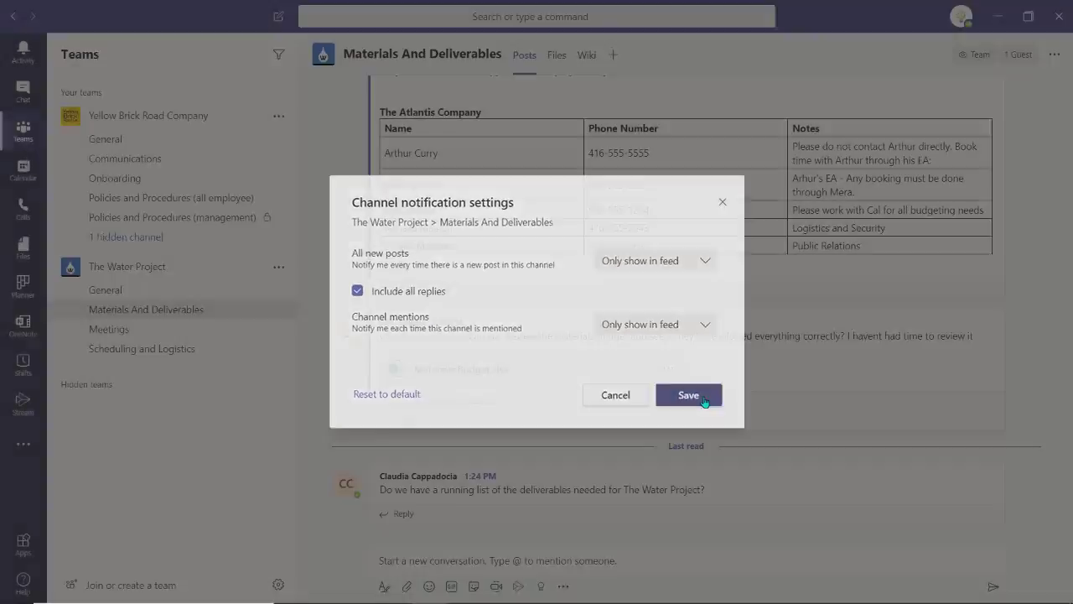
click(704, 401)
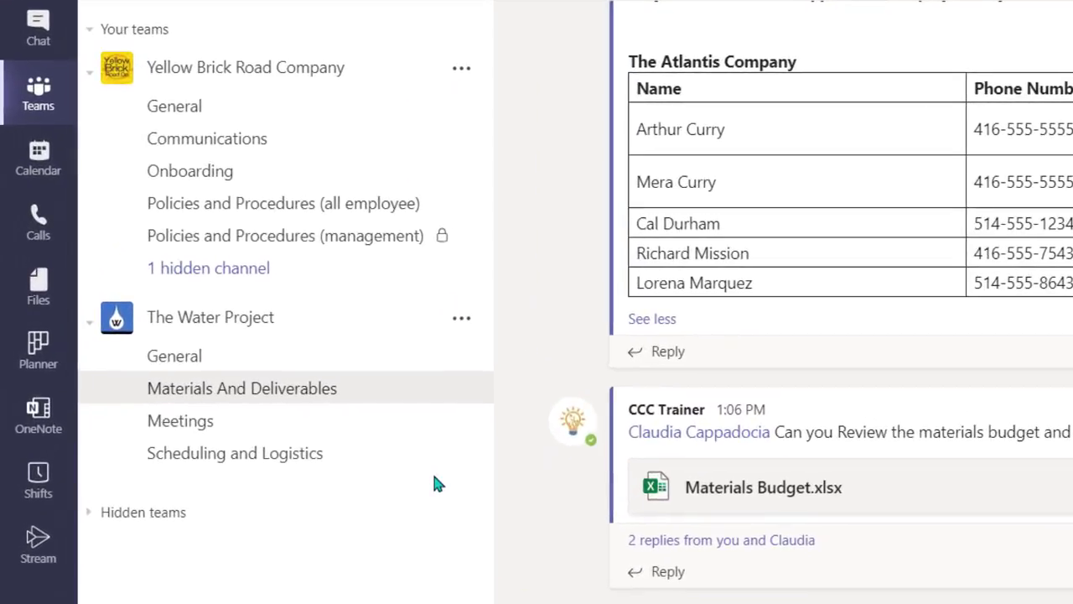
Set channel mention notifications to Off for the Onboarding channel of Yellow Brick Road Company and save.
click(462, 172)
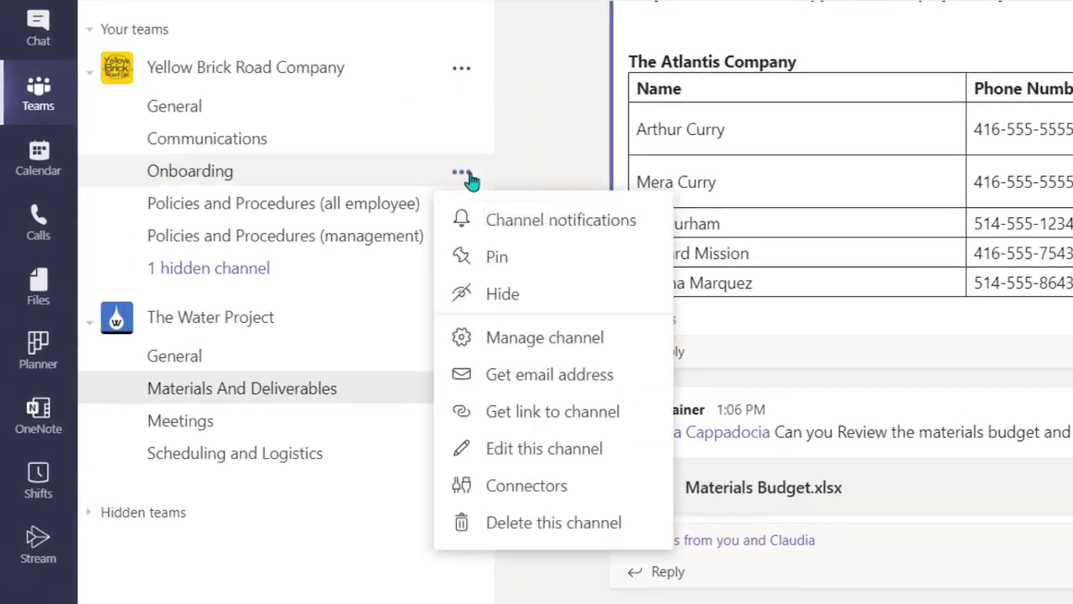
click(484, 220)
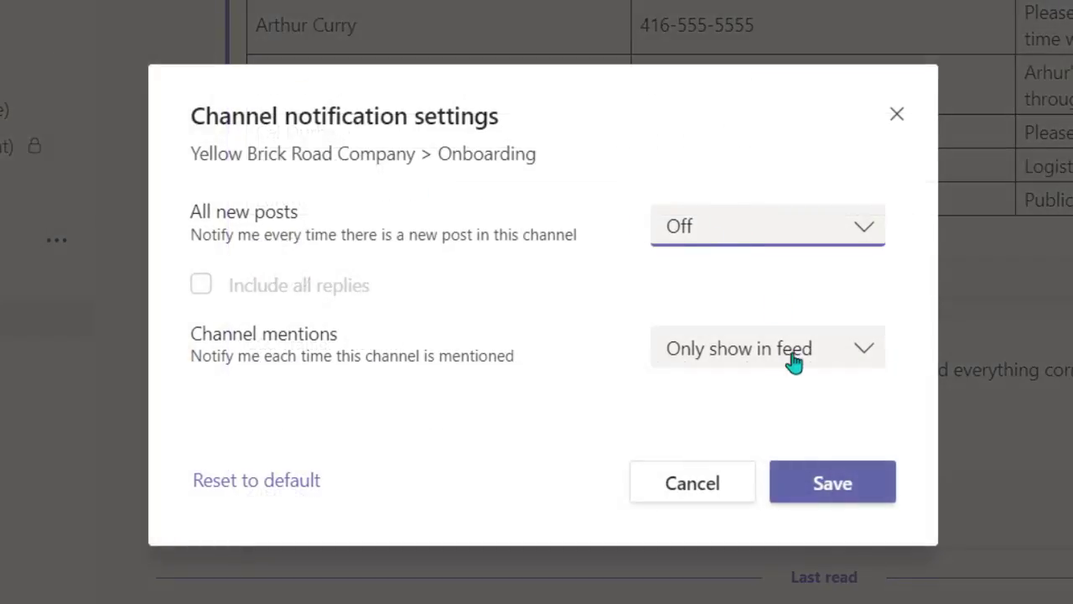
click(794, 361)
click(748, 509)
click(833, 494)
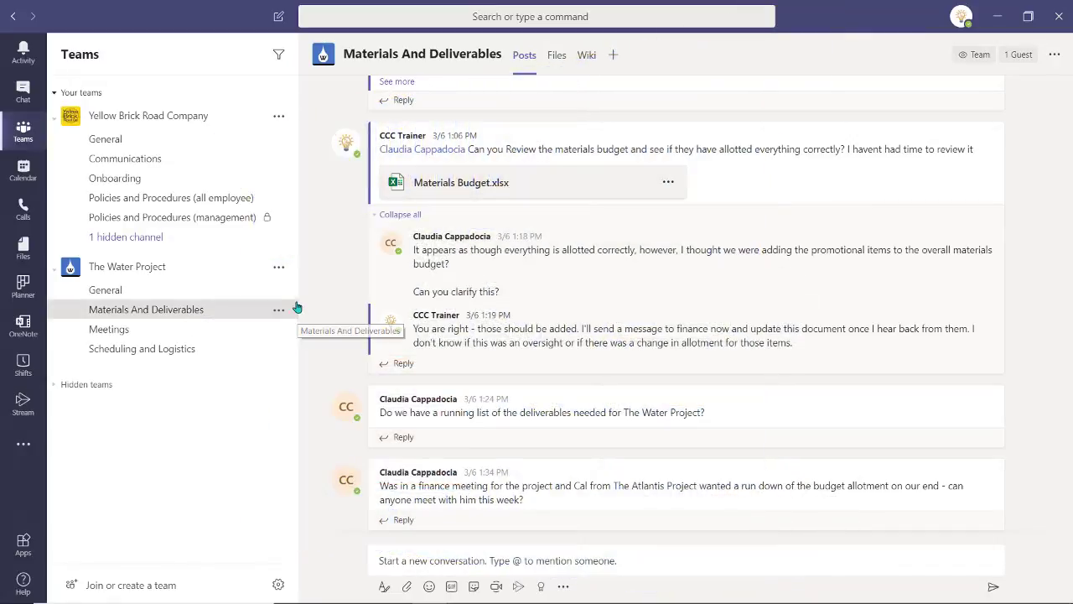
Create a private channel named TWP Legal Team in The Water Project, described as the legal team's document repository for legal documents, policies and procedures.
click(279, 267)
click(302, 352)
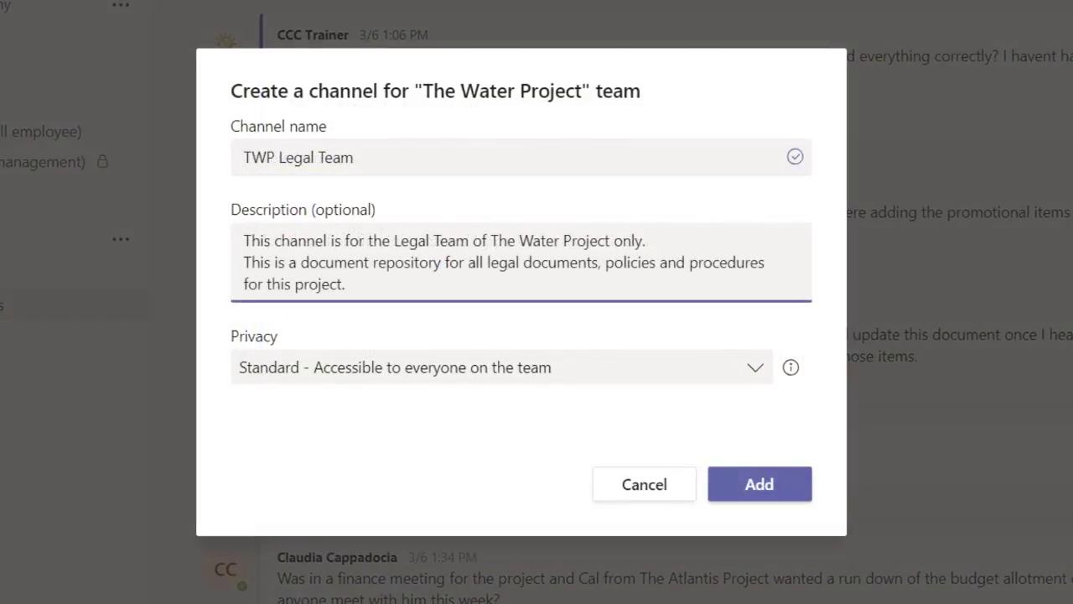
click(759, 373)
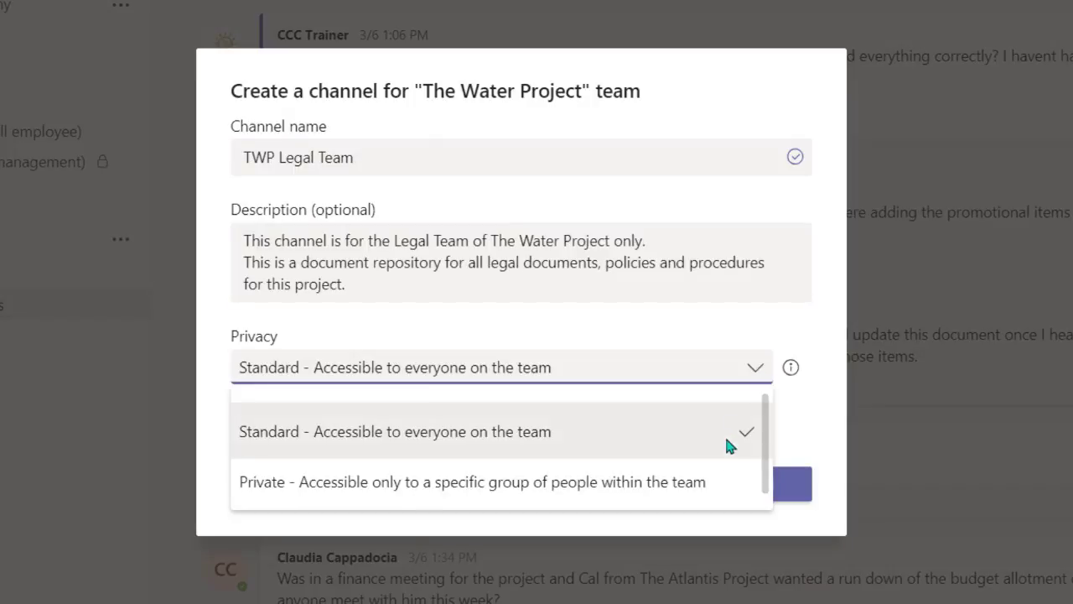
click(714, 486)
click(726, 493)
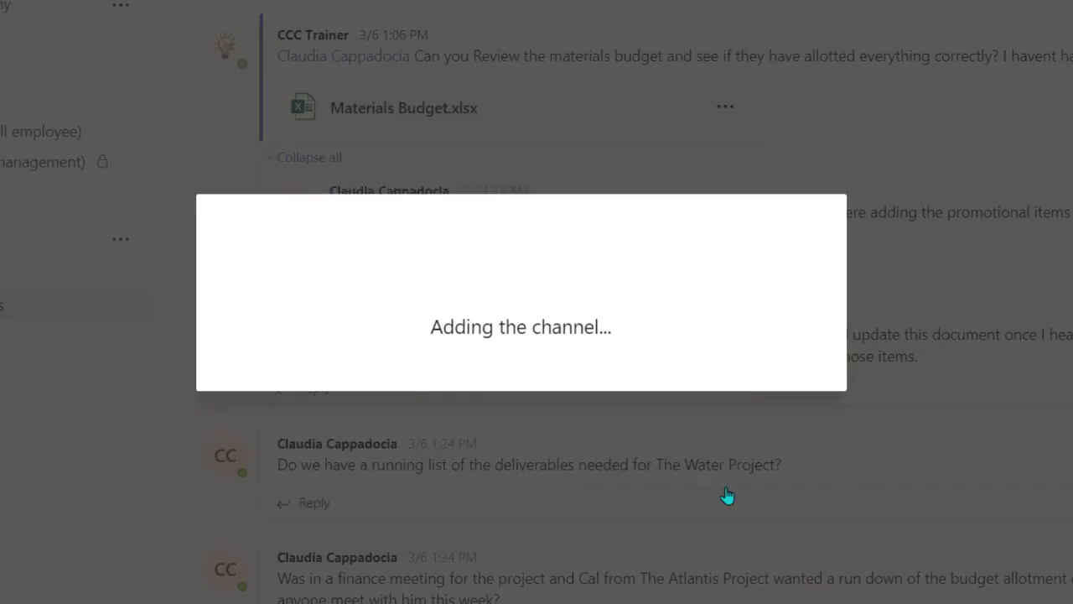
Add three colleagues, including the manager and the senior trainer, as members of the TWP Legal Team channel.
text(claudi)
click(444, 249)
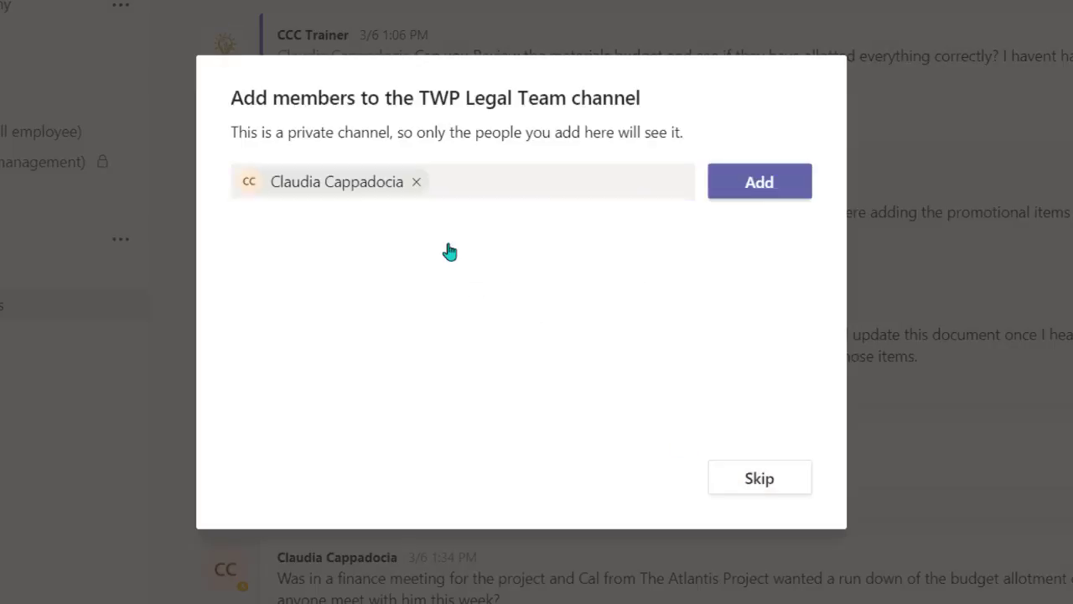
text(anthony)
click(444, 249)
text(adam)
key(Return)
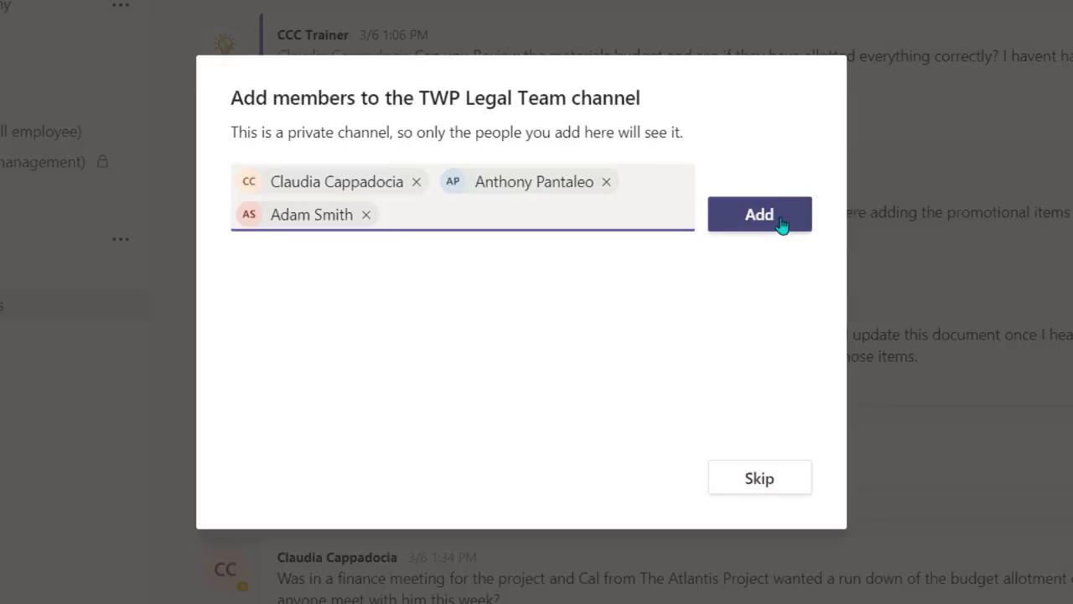
click(780, 224)
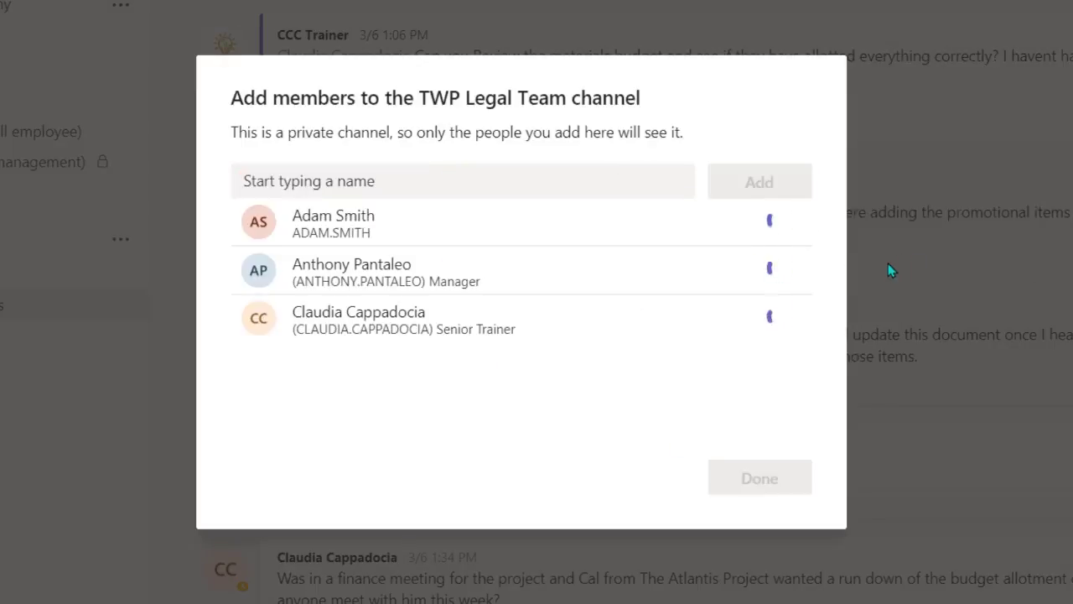
Change the first listed member's role in the TWP Legal Team channel to Owner and finish adding members.
click(746, 225)
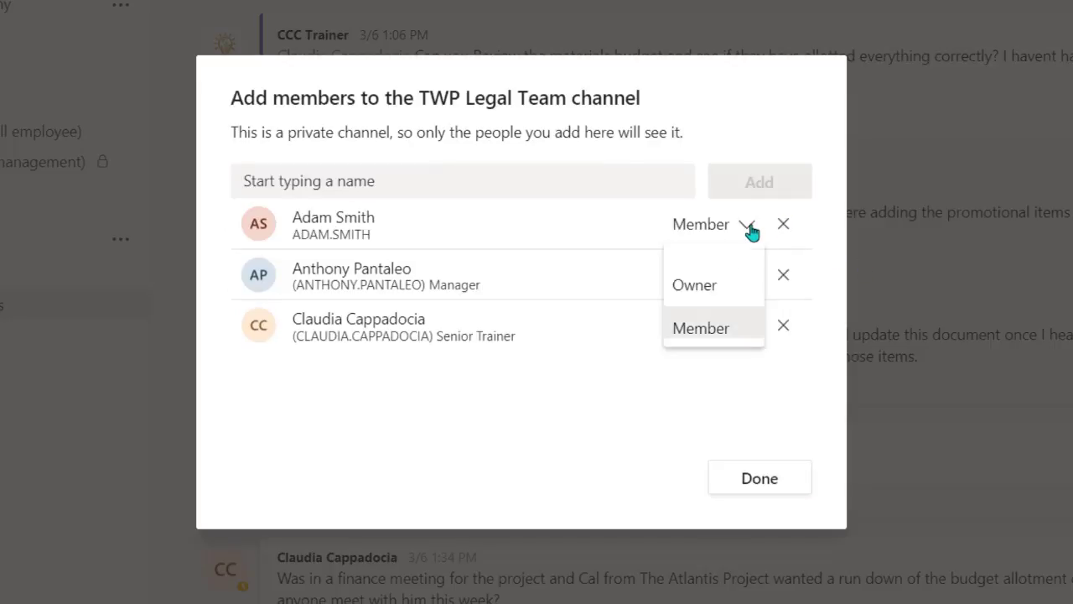
click(727, 290)
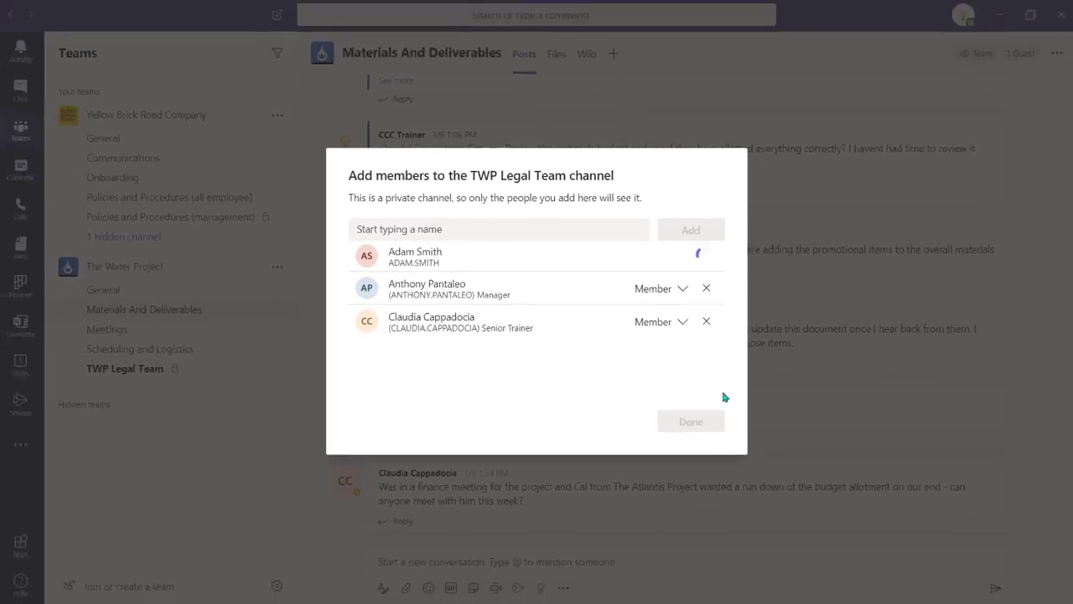
click(692, 422)
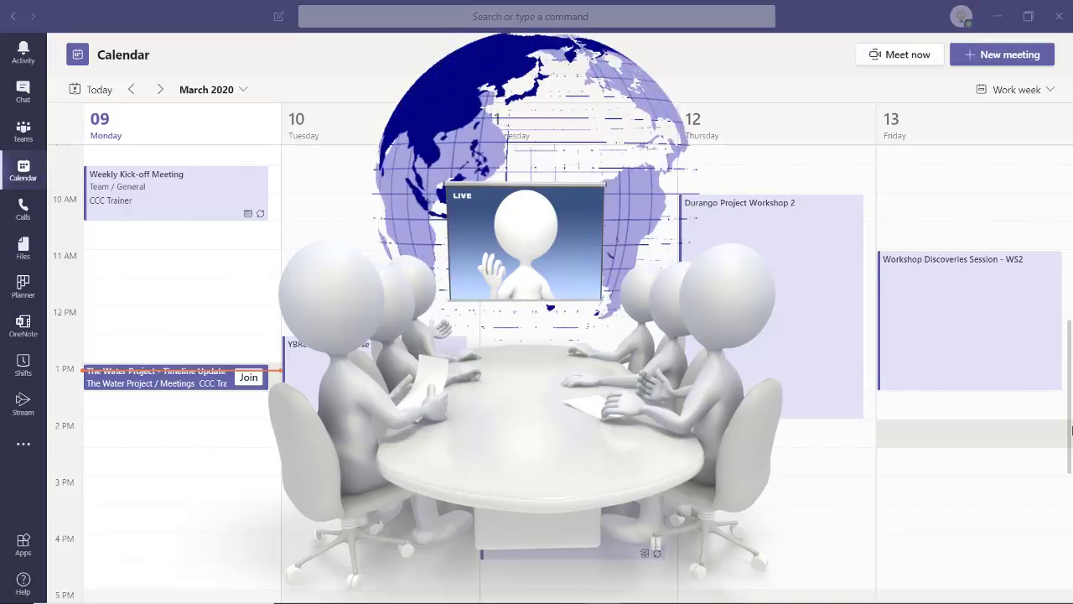
Join The Water Project - Timeline Update meeting from the calendar and turn on live captions.
click(247, 383)
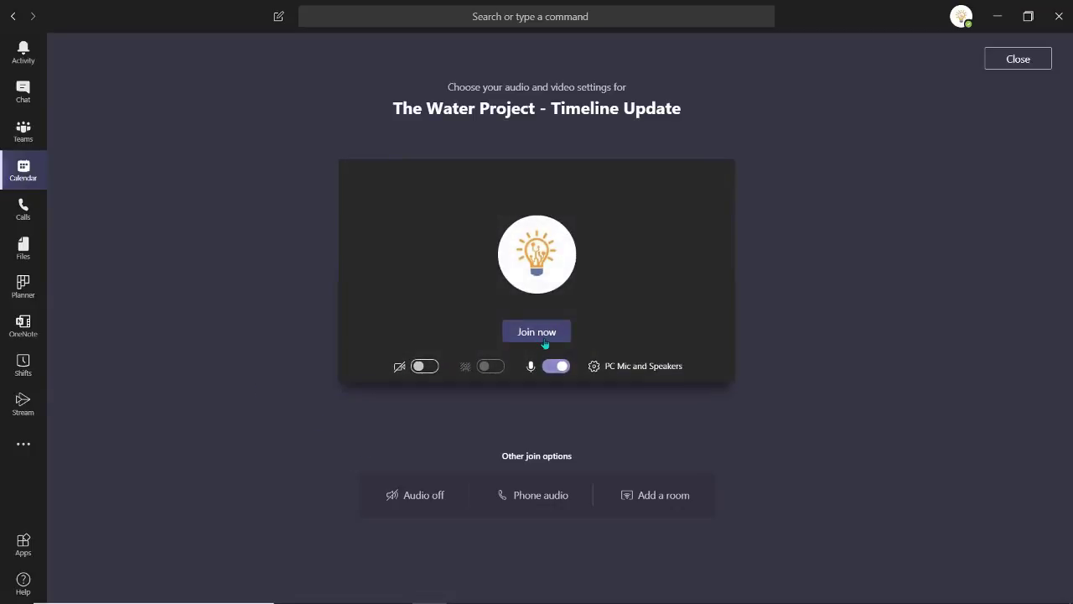
click(544, 336)
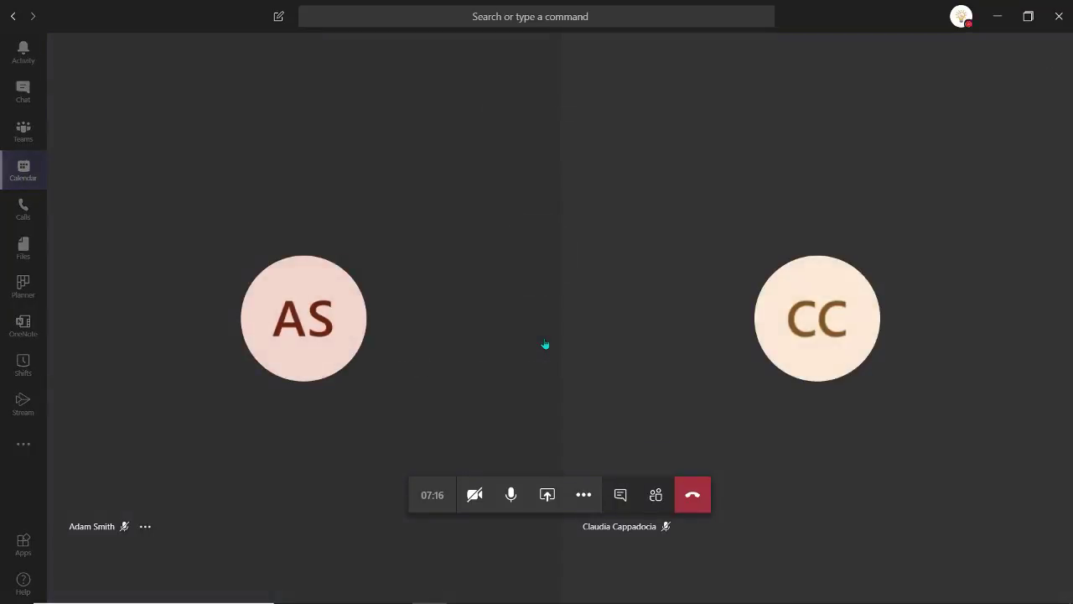
click(585, 497)
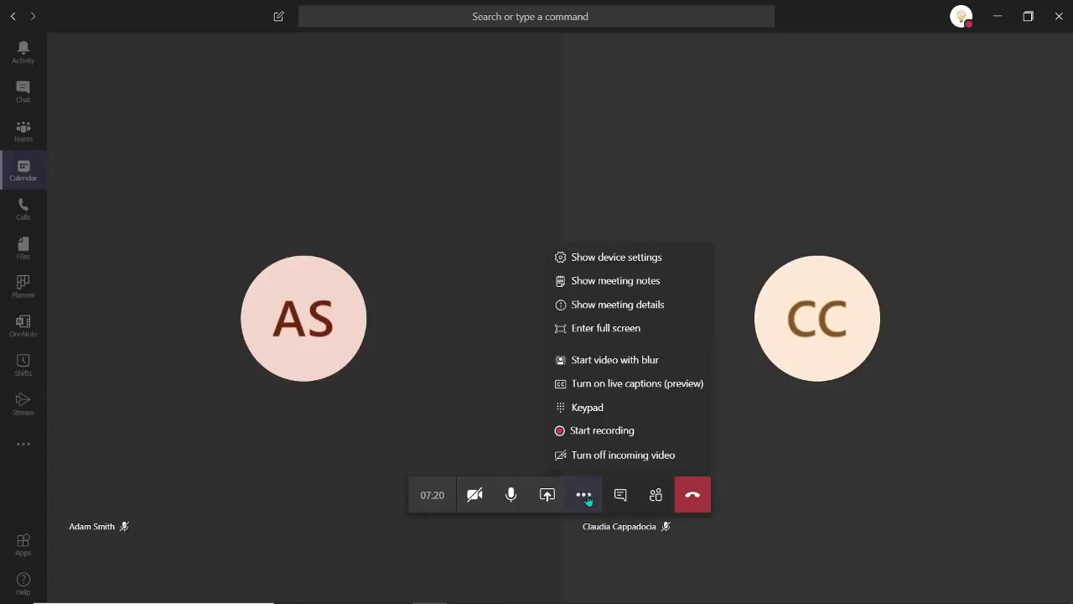
click(627, 392)
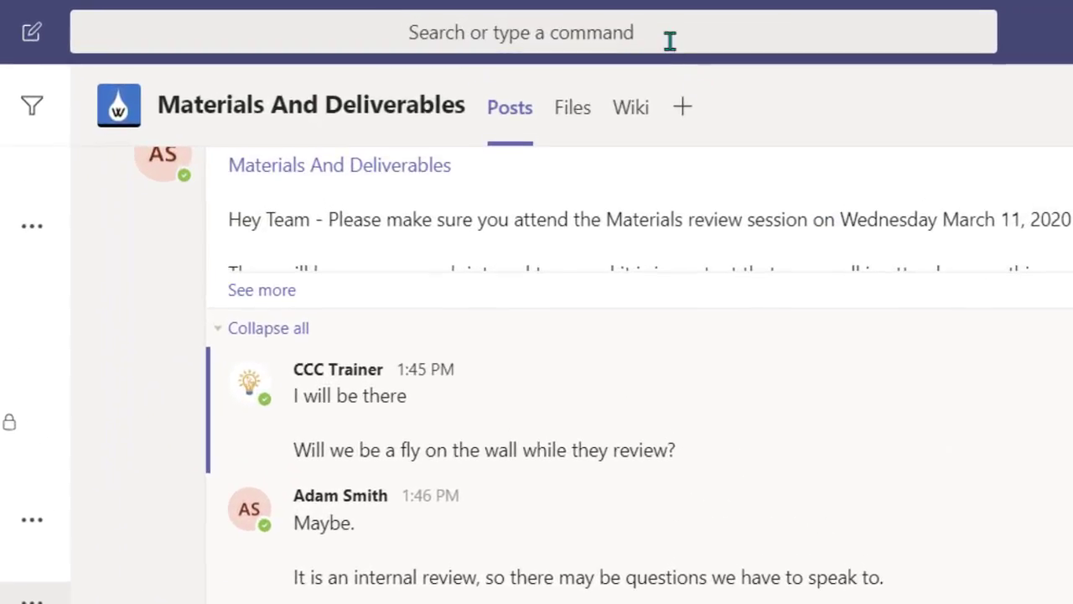
Go to the Communications channel of Yellow Brick Road Company using the /goto command.
click(607, 20)
text(/goto)
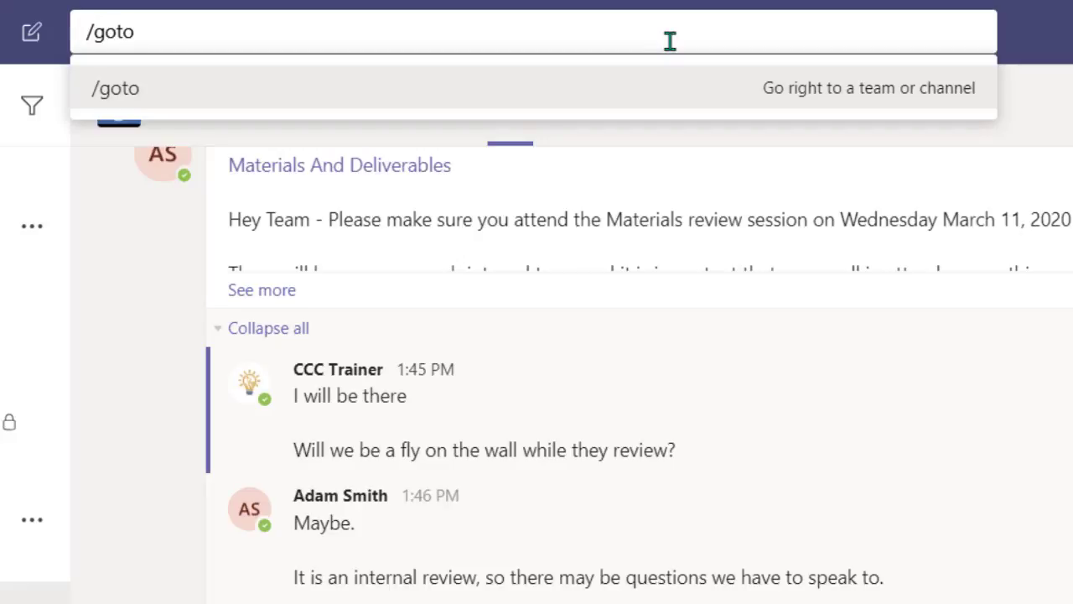
key(Return)
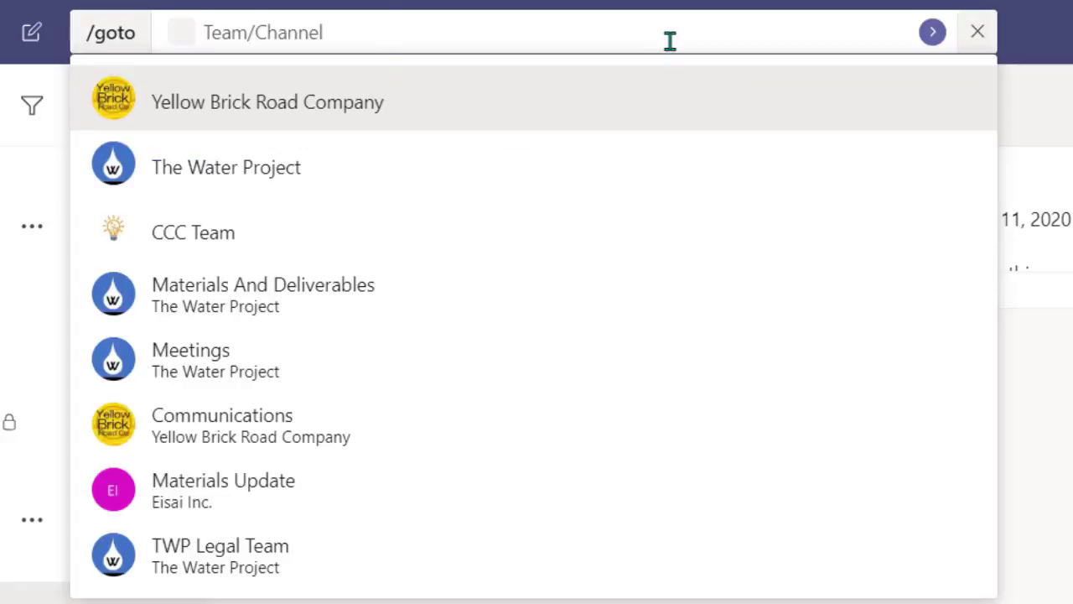
text(communi)
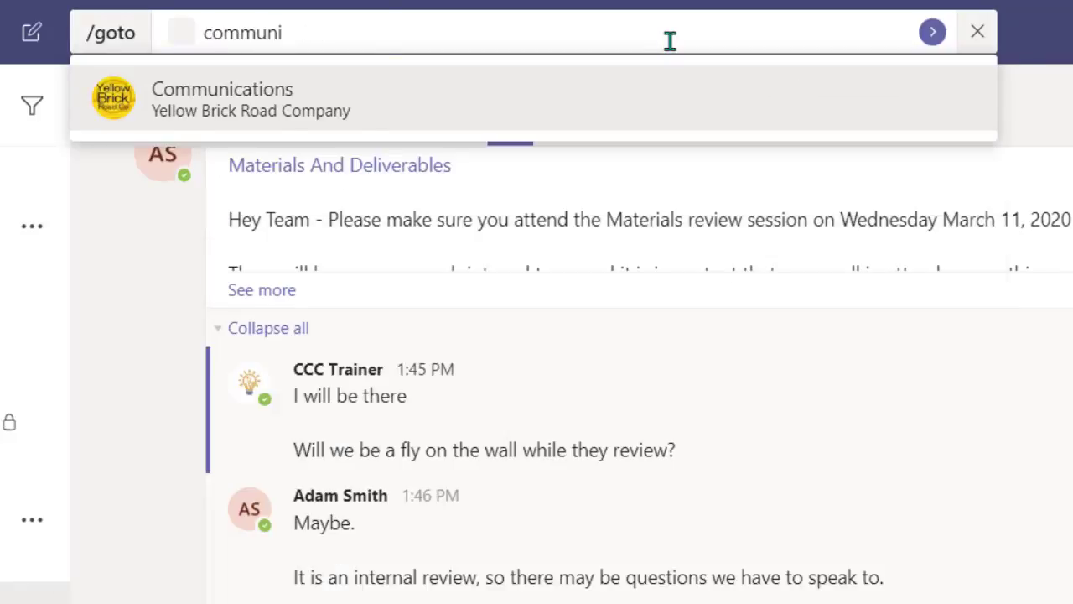
key(Return)
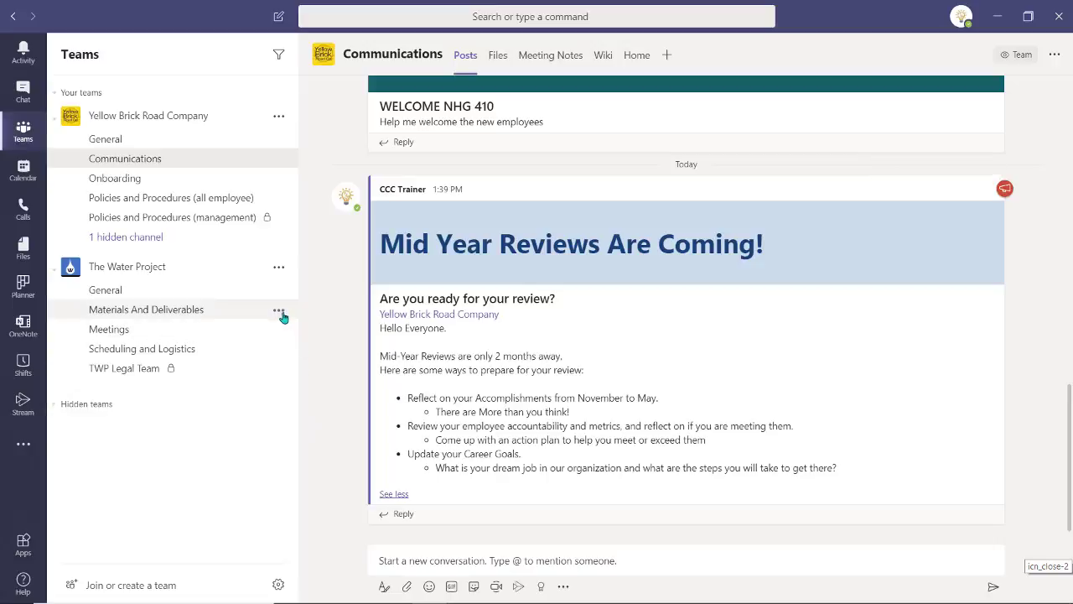
Pin the Materials And Deliverables channel of The Water Project and open it from the pinned channels.
click(279, 312)
key(Escape)
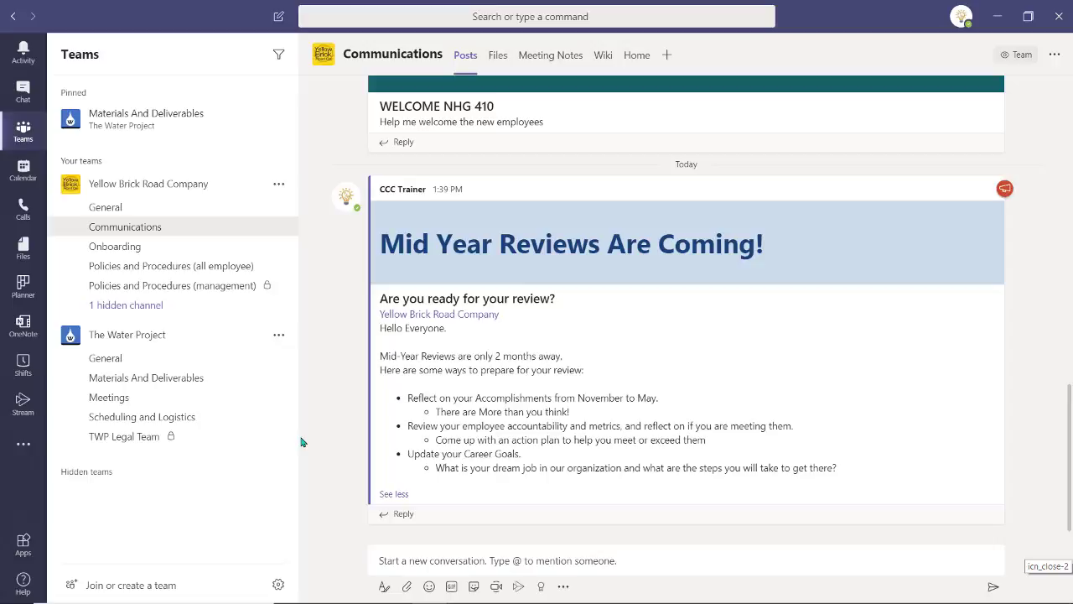
click(192, 120)
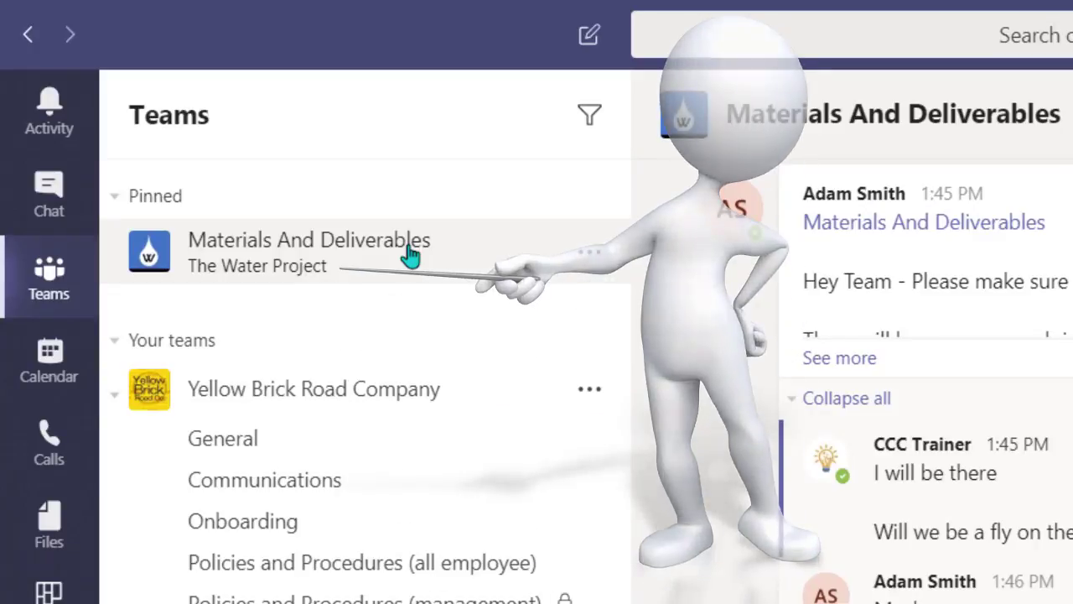
Unpin the Materials And Deliverables channel.
click(589, 250)
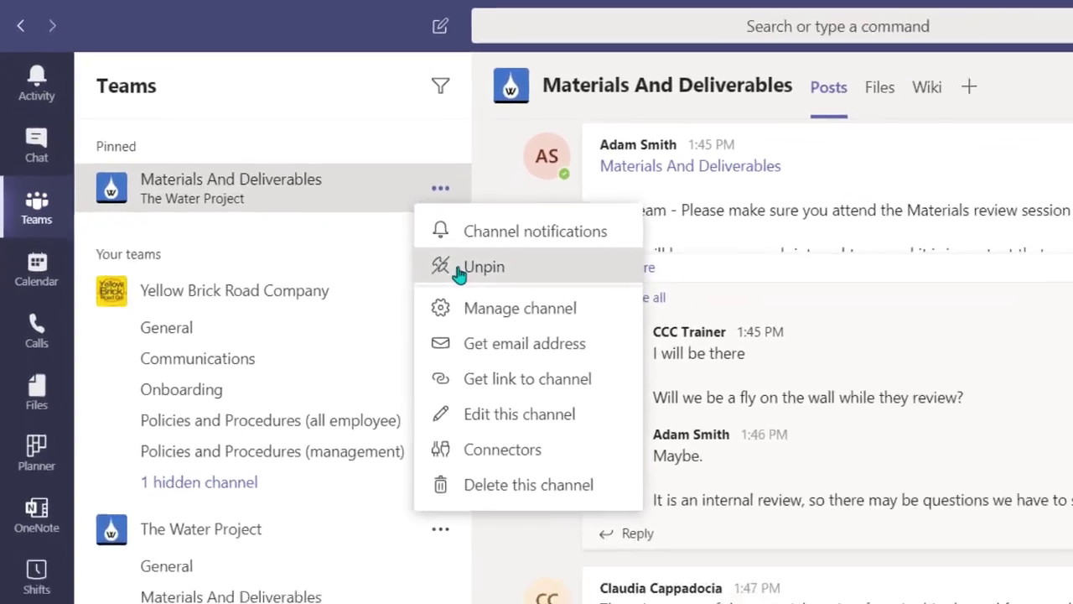
click(512, 303)
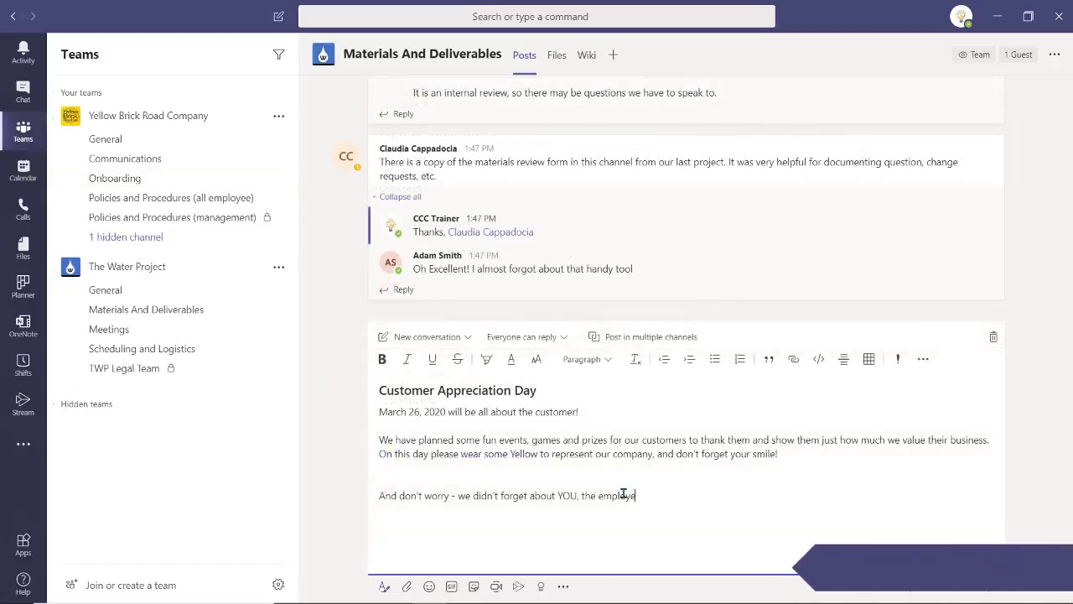
Finish the Customer Appreciation Day message with a new line reading "We have some fun games and prizes for you as well!".
key(Return)
text(We have )
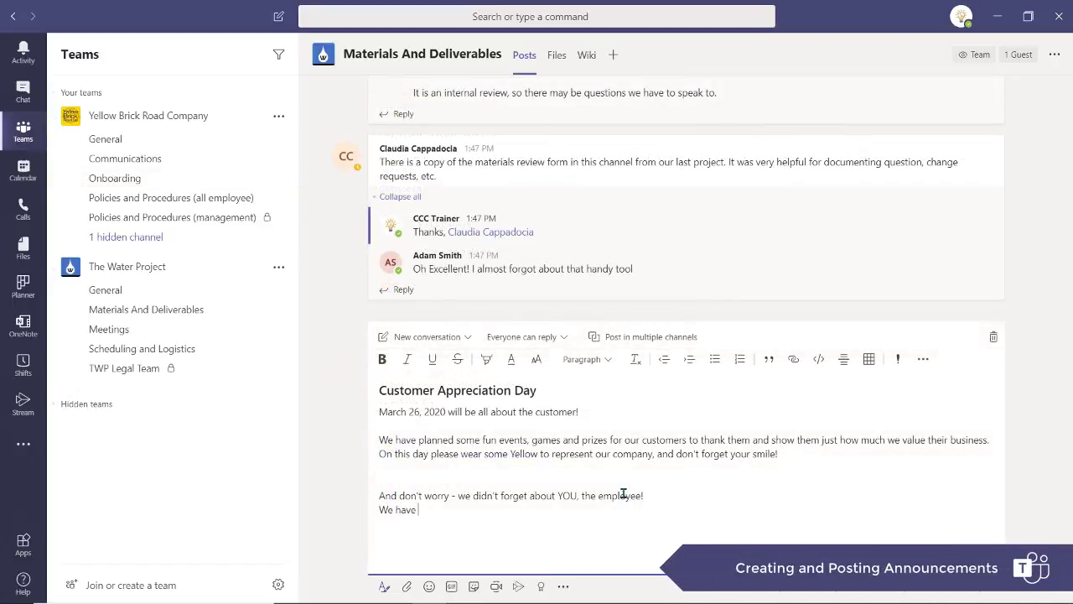
text(some fun games and prizes for you as well)
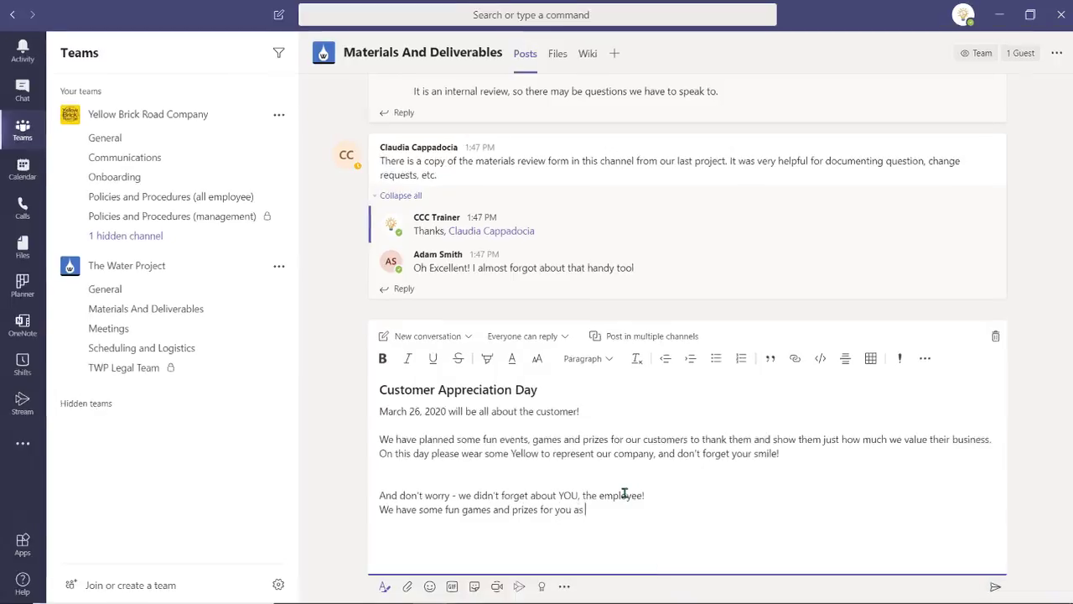
text(!)
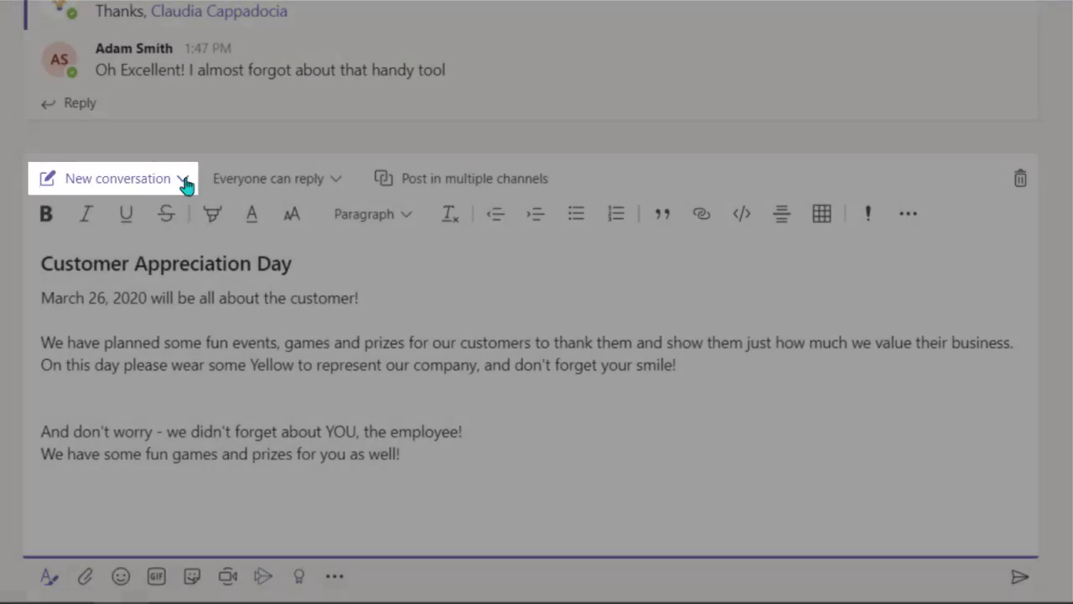
Change the post type to Announcement and upload the colorful blurred-lights picture as its headline background.
click(185, 180)
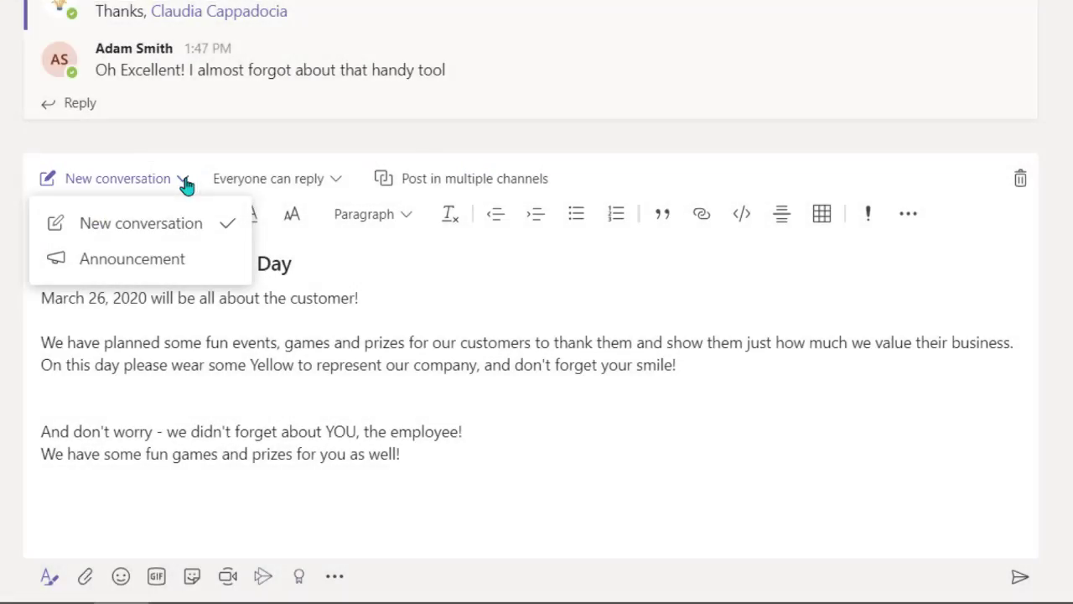
click(176, 267)
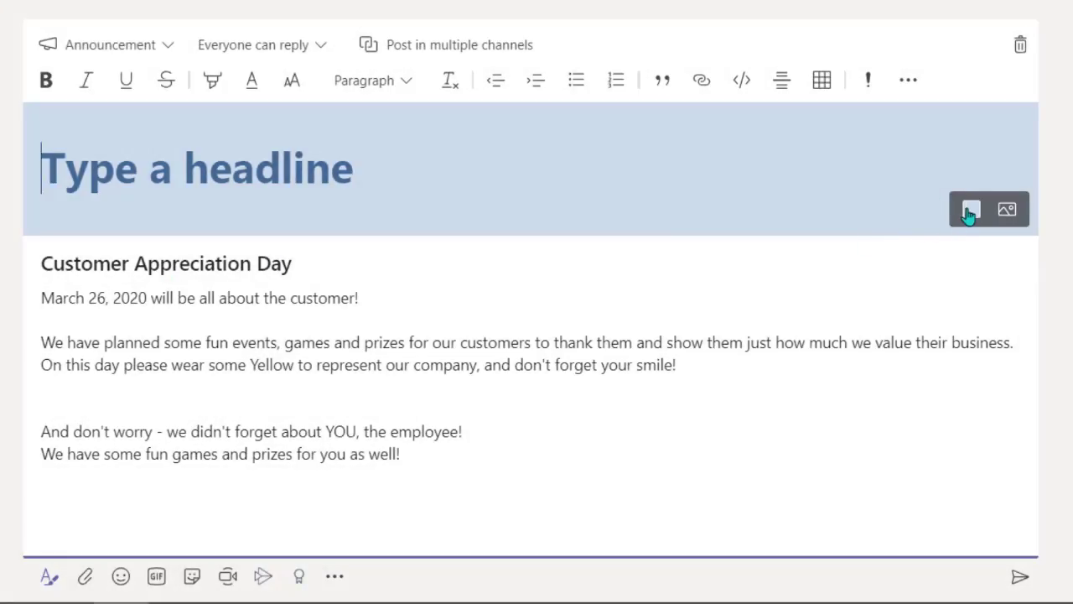
click(970, 211)
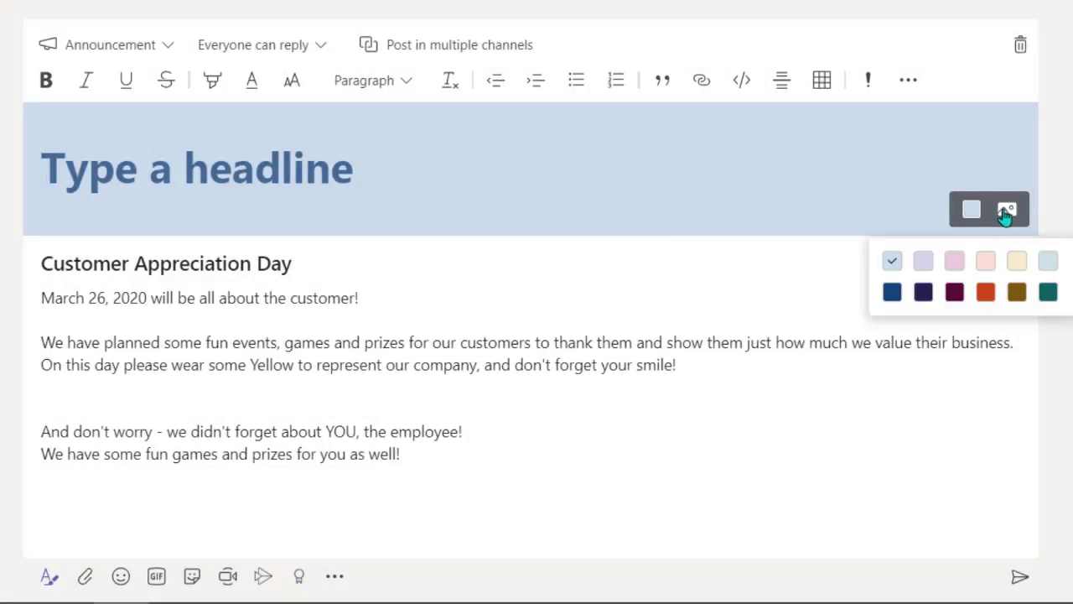
click(1007, 210)
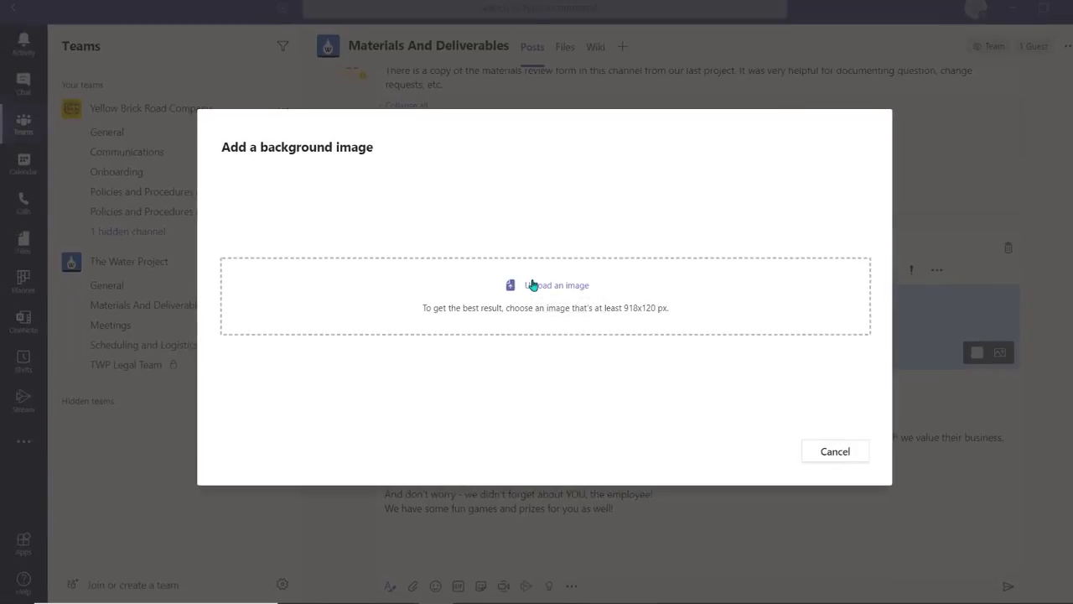
click(533, 285)
double_click(413, 180)
click(862, 457)
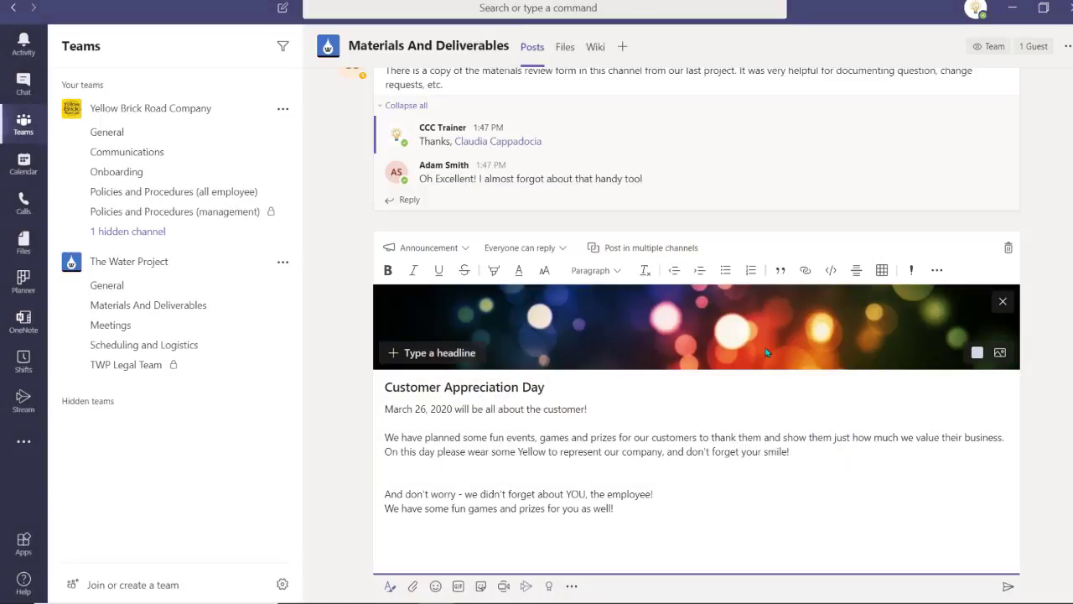
Enter "Customer Appreciation Day" as the announcement headline and review the options for who can reply.
click(467, 353)
text(Customer Appreciation Day)
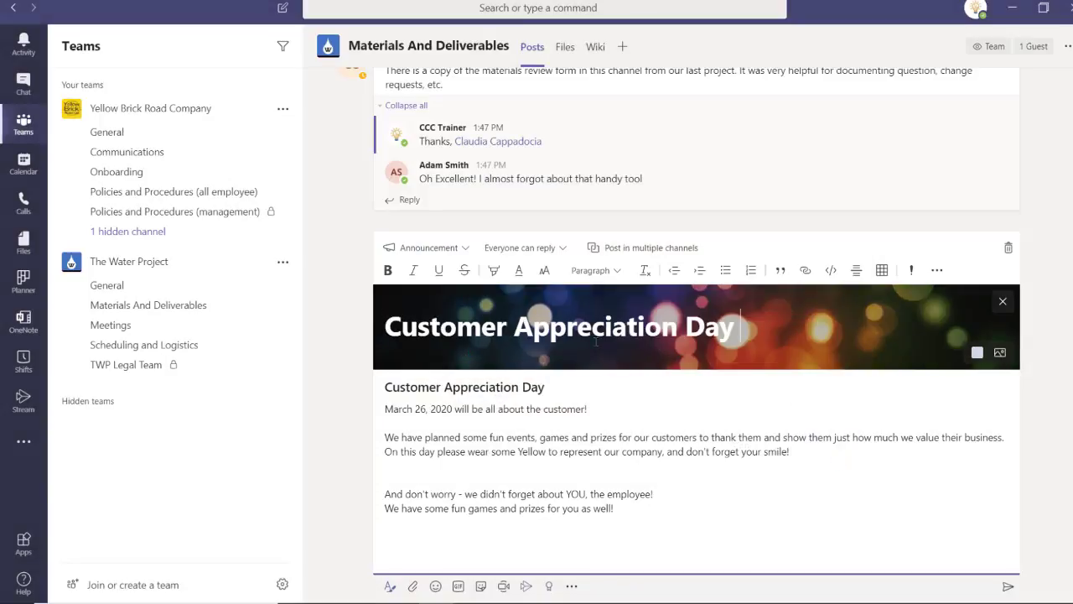
click(662, 520)
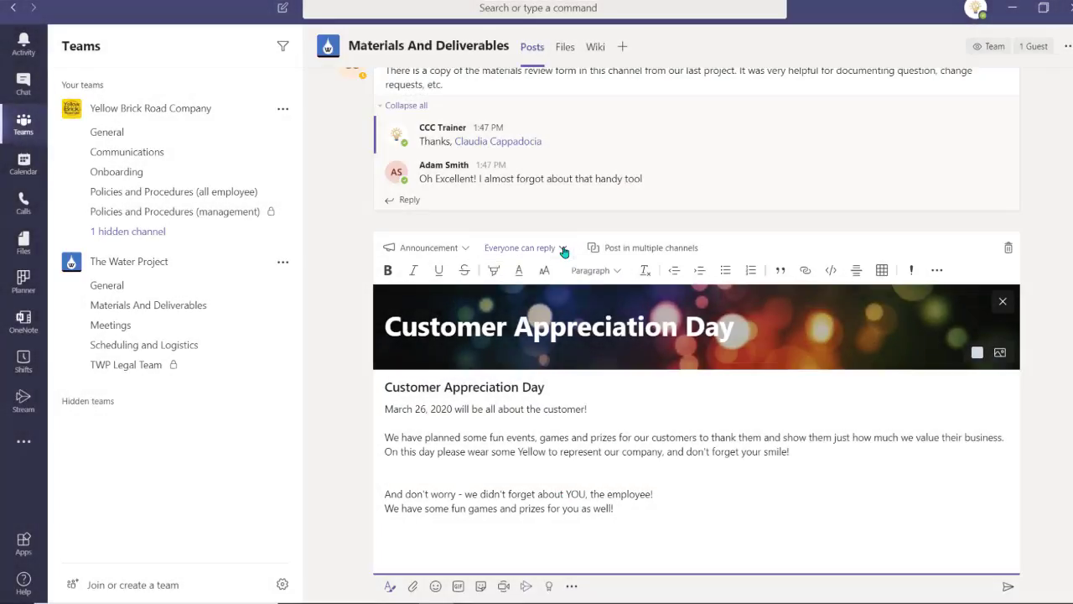
click(564, 248)
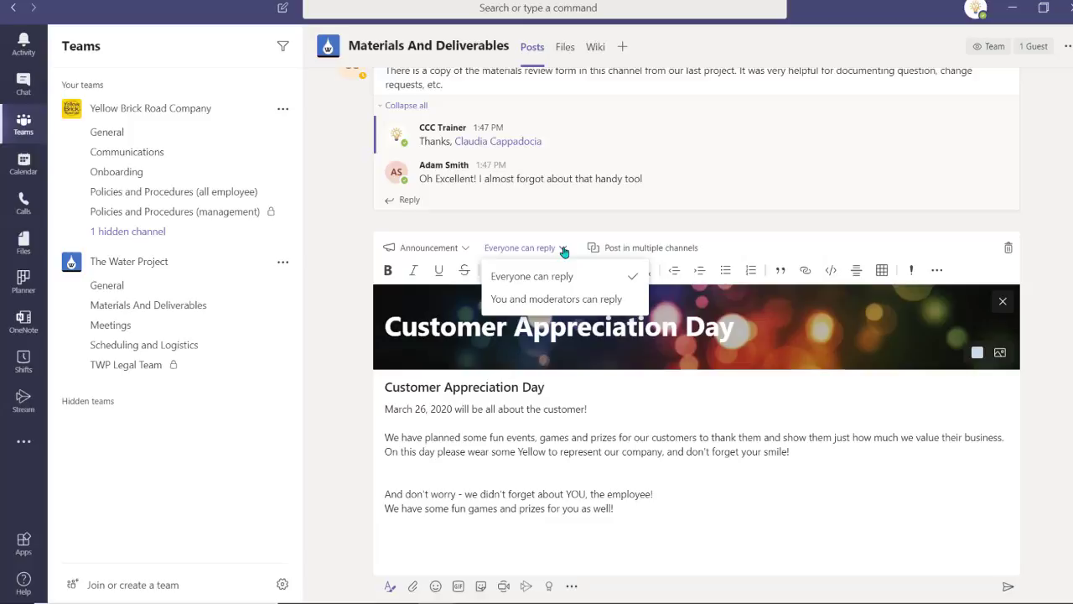
click(755, 520)
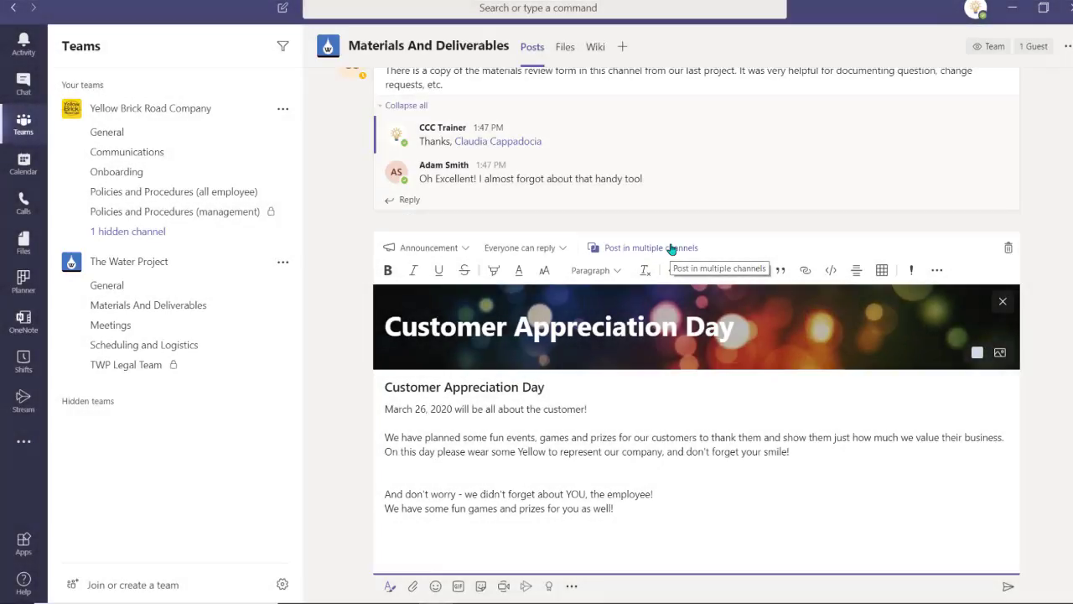
Add Yellow Brick Road Company's General, Communications, Onboarding and both Policies and Procedures channels as destinations and post the announcement.
click(671, 247)
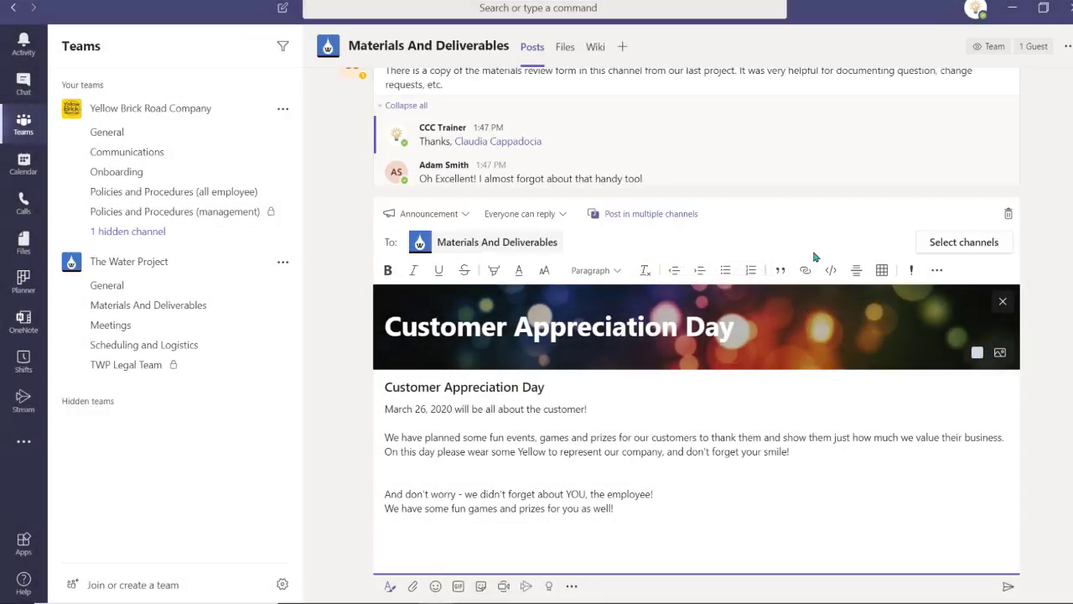
click(955, 242)
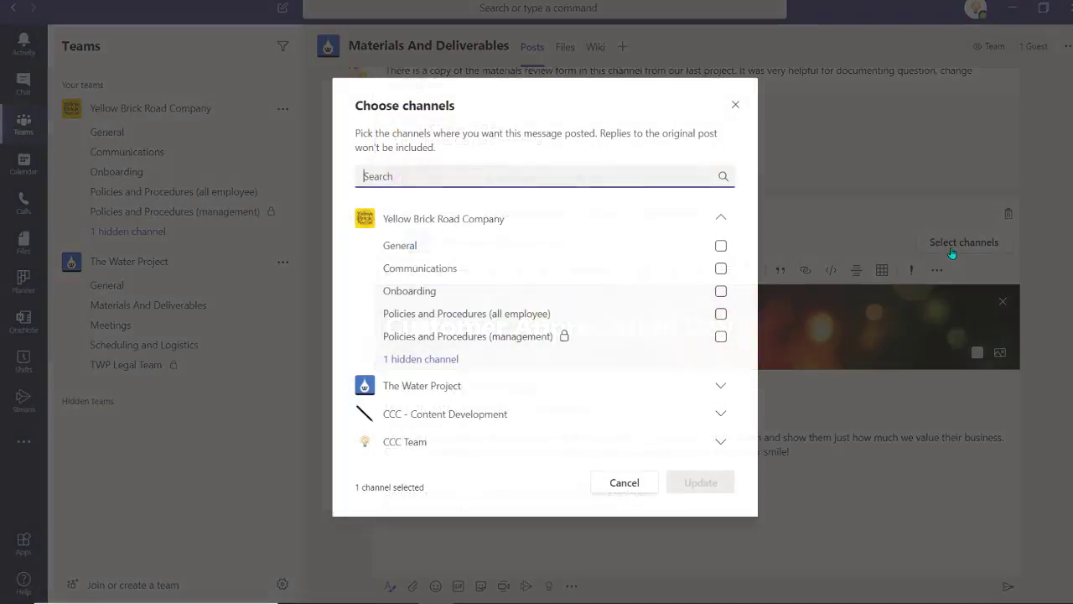
click(721, 246)
click(721, 269)
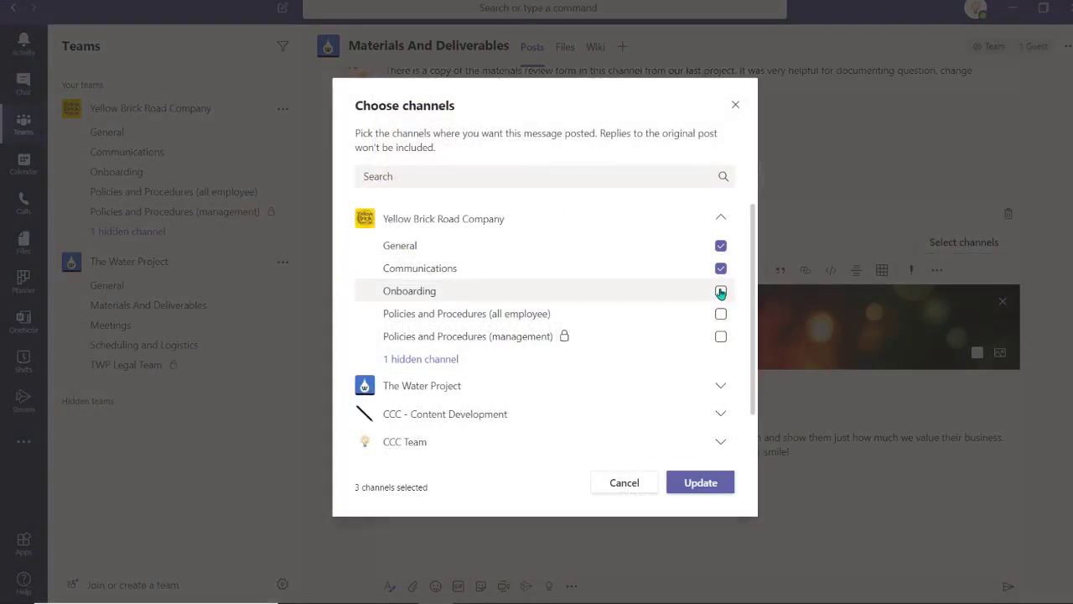
click(720, 291)
click(721, 313)
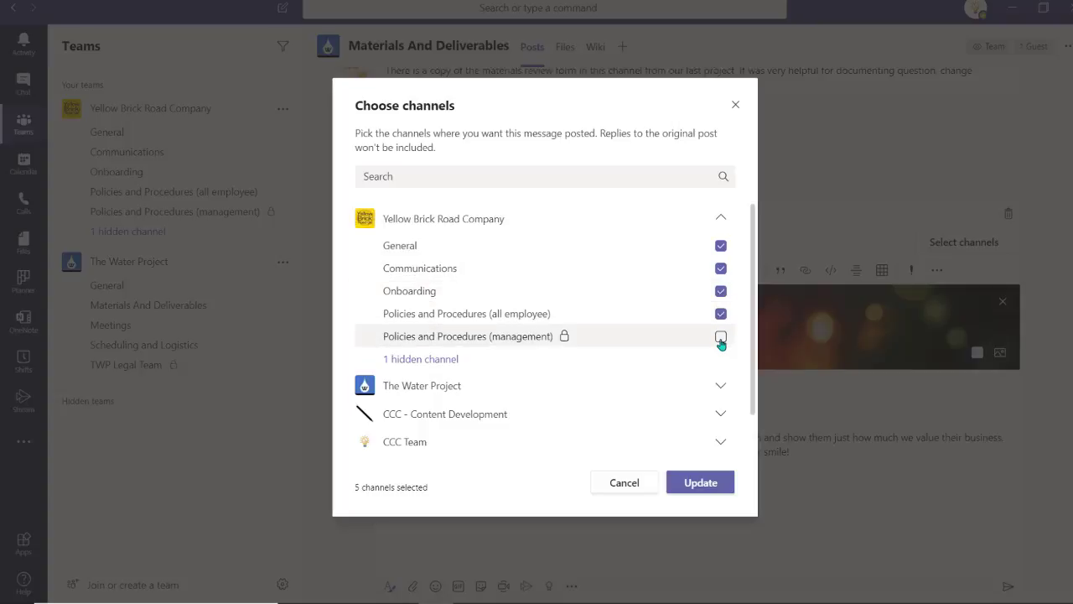
click(721, 336)
click(700, 482)
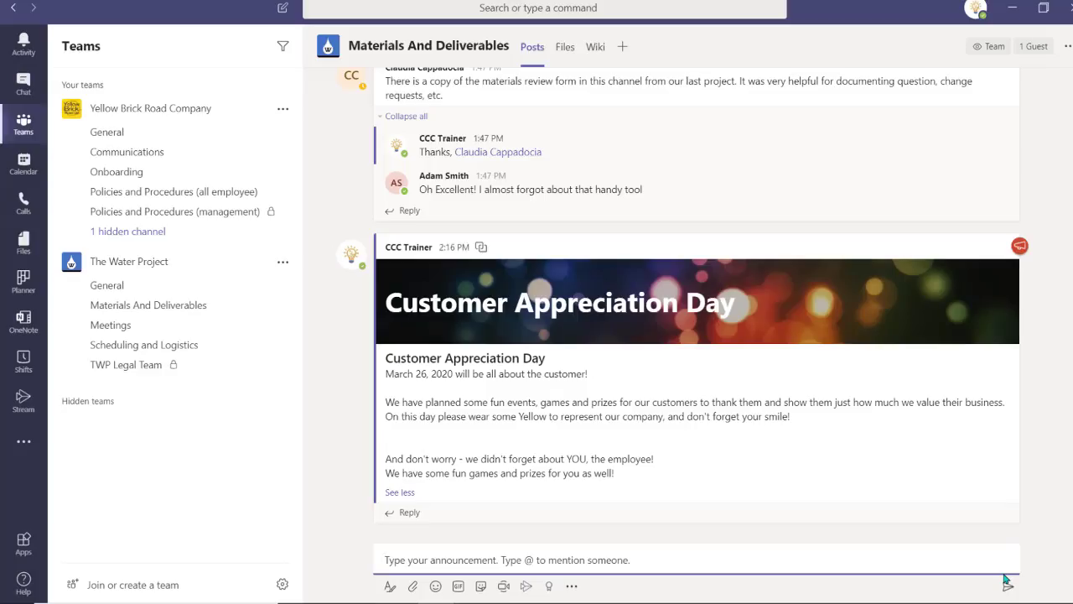
Open the Onboarding channel of Yellow Brick Road Company to check the cross-posted announcement.
click(164, 173)
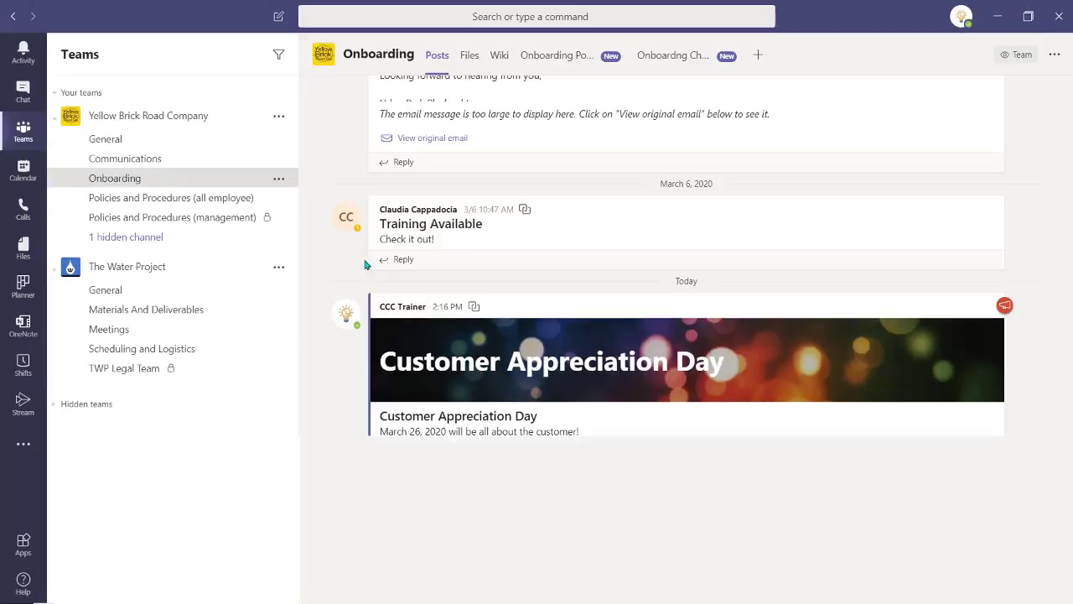